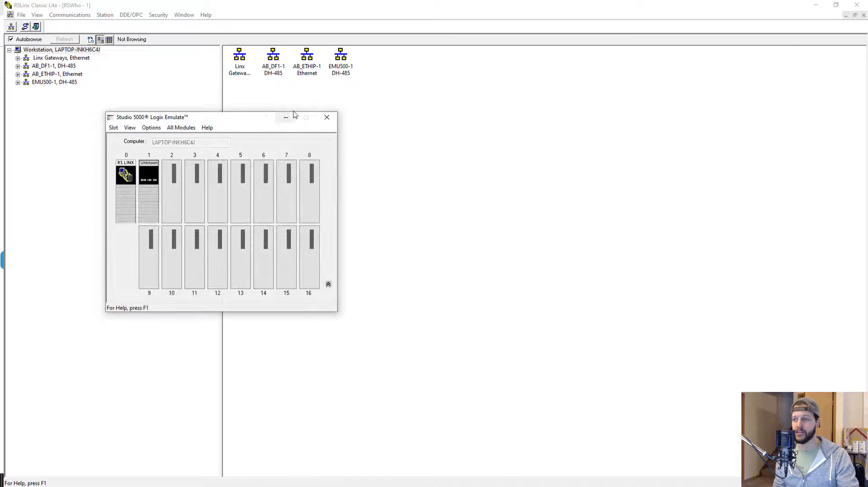
drag(285, 116, 337, 111)
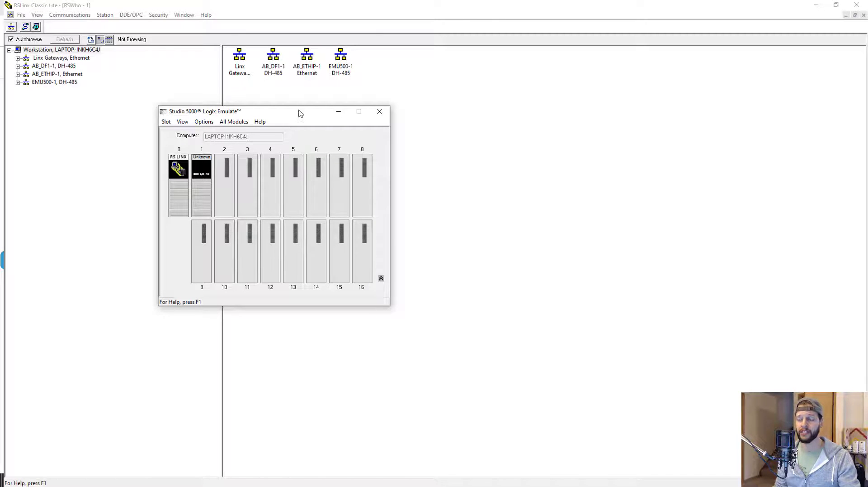
drag(298, 112, 268, 135)
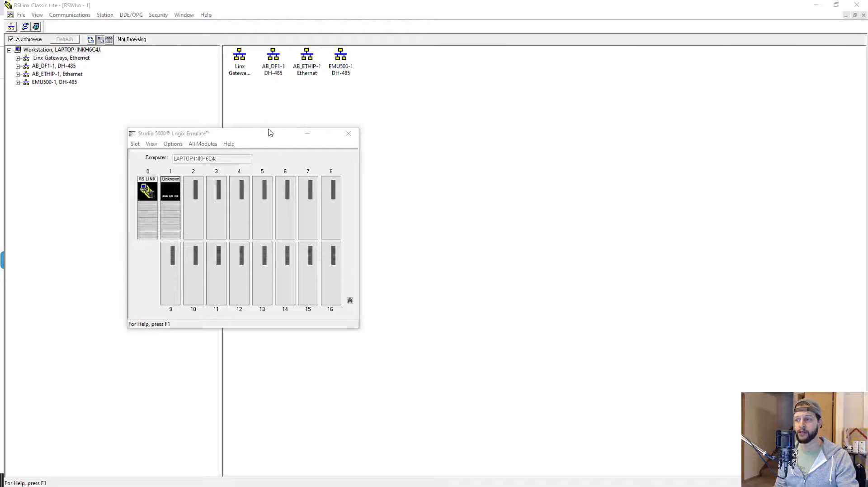
drag(269, 131, 275, 113)
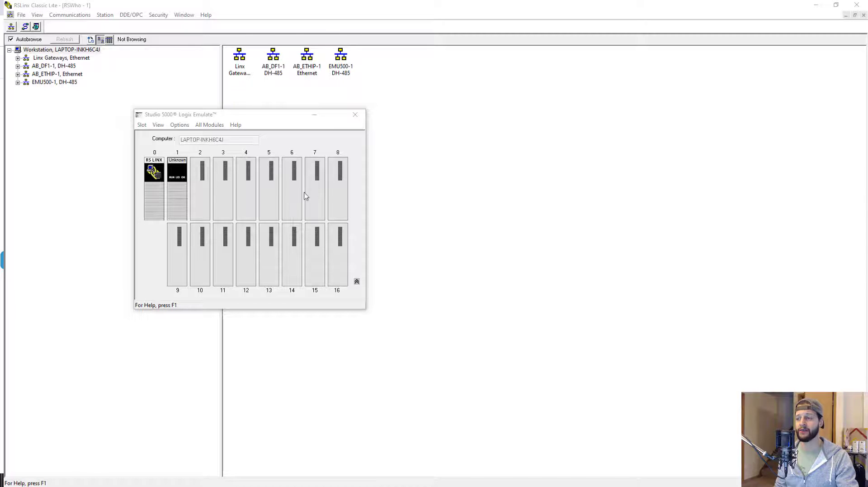
click(357, 282)
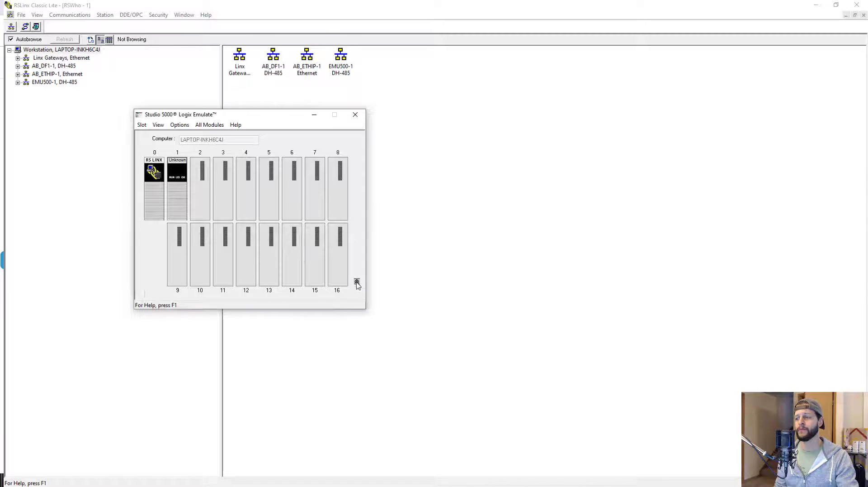
click(357, 211)
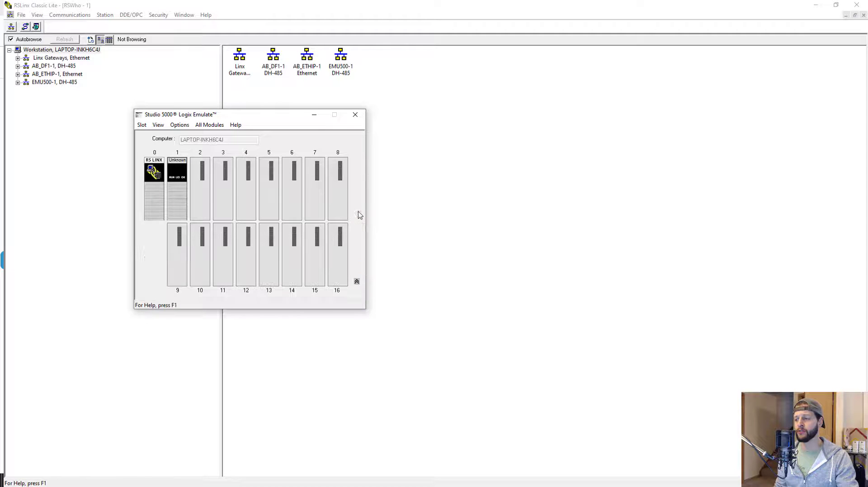
click(357, 282)
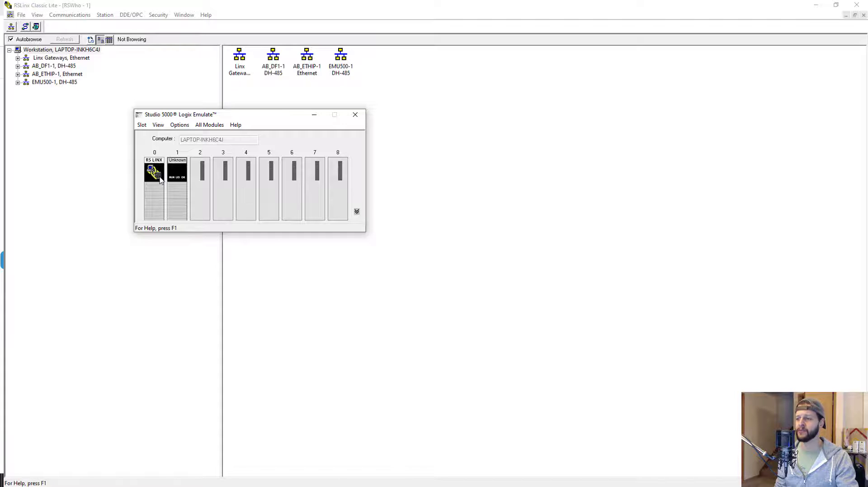
click(357, 213)
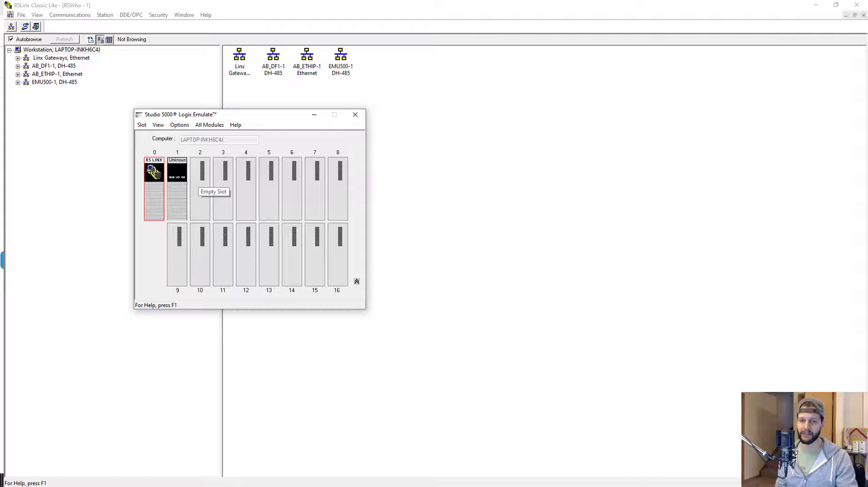
click(177, 189)
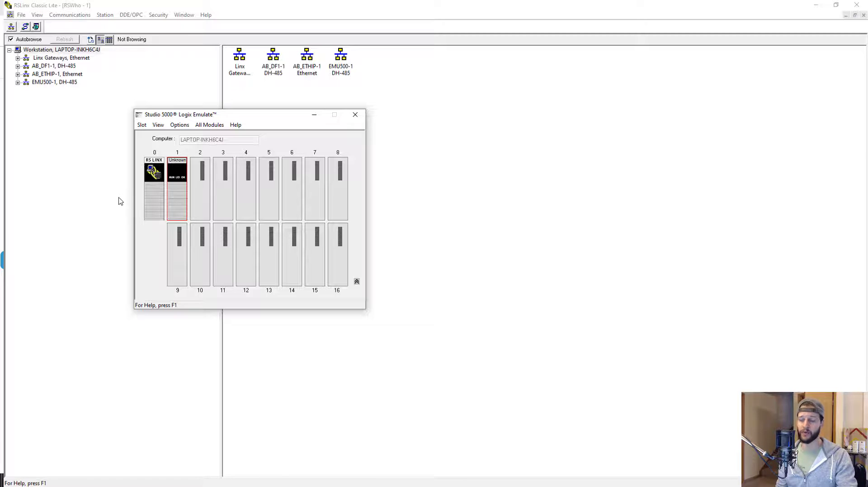
mouse_move(190, 193)
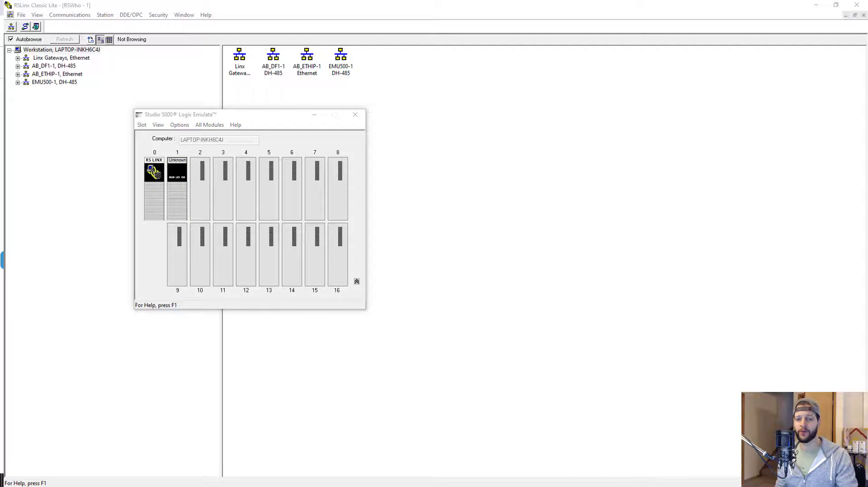
click(213, 125)
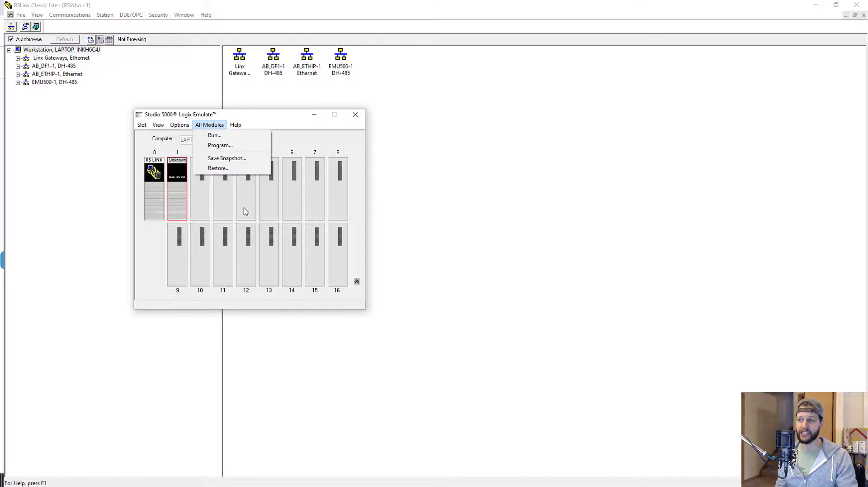
click(289, 127)
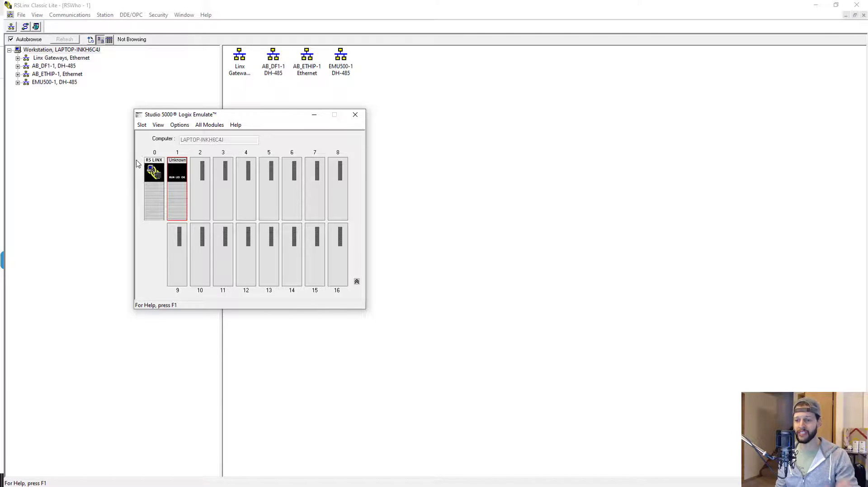
click(159, 181)
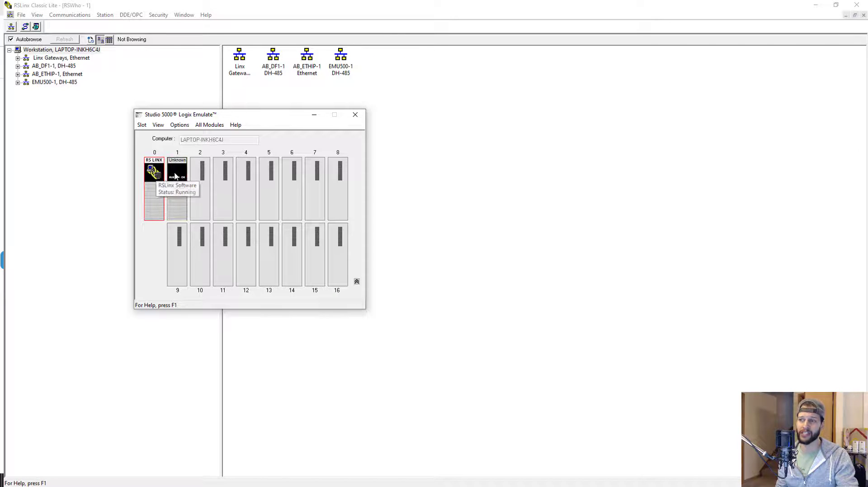
click(175, 177)
click(157, 177)
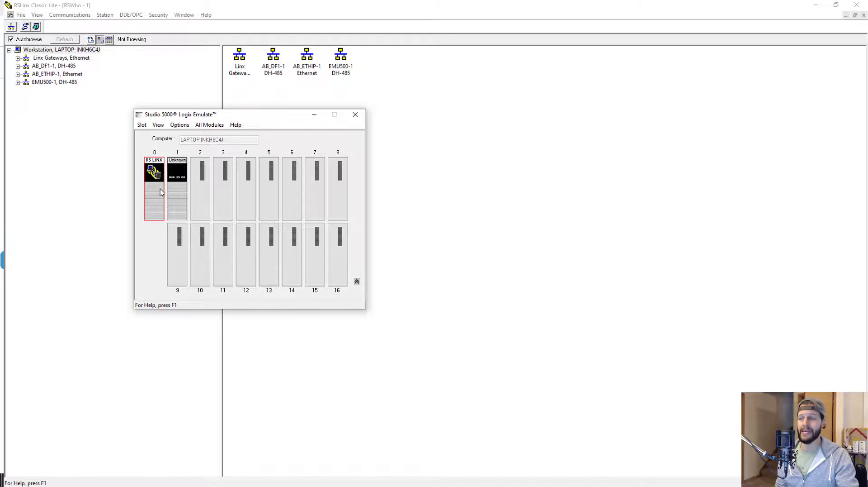
click(182, 177)
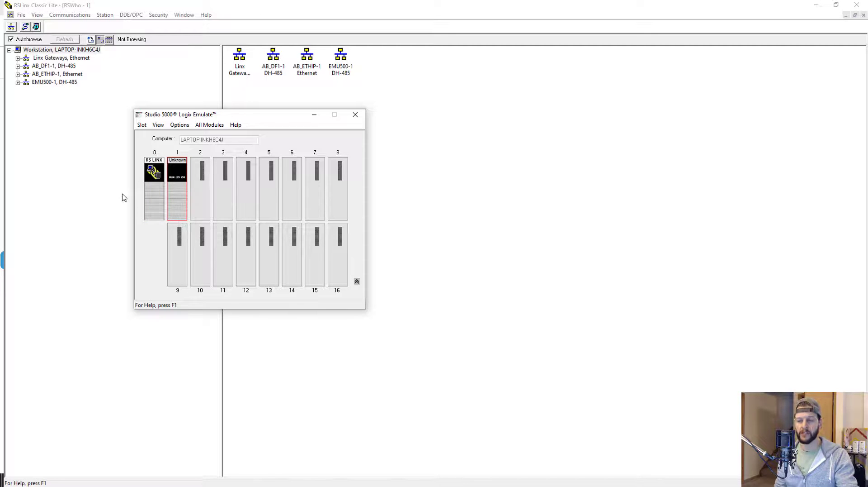
click(156, 169)
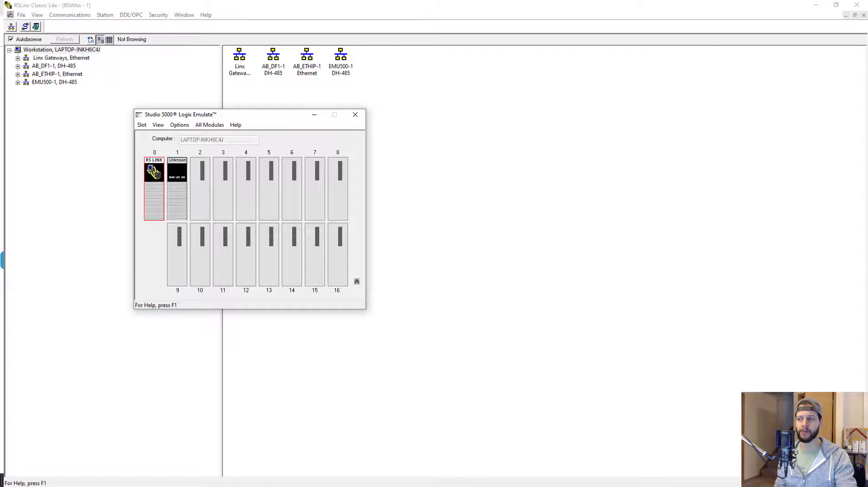
In RSLinx Classic's Configure Drivers, add a Virtual Backplane driver named AB_VBP-1.
click(46, 167)
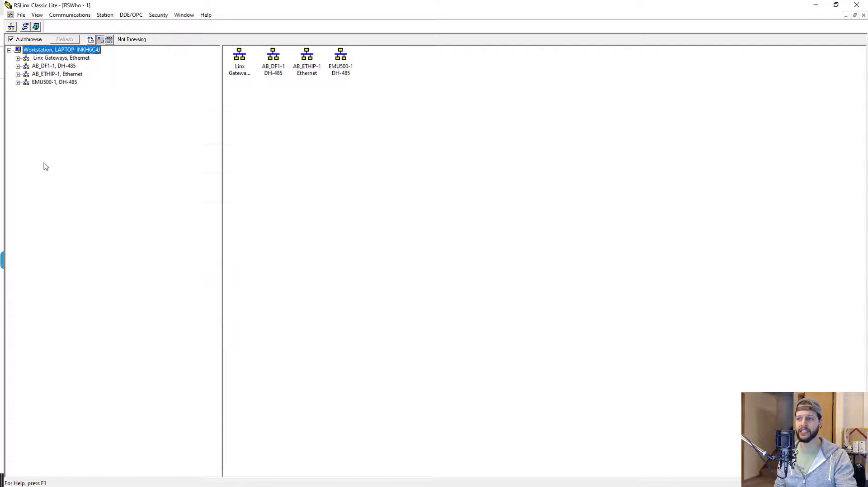
click(82, 15)
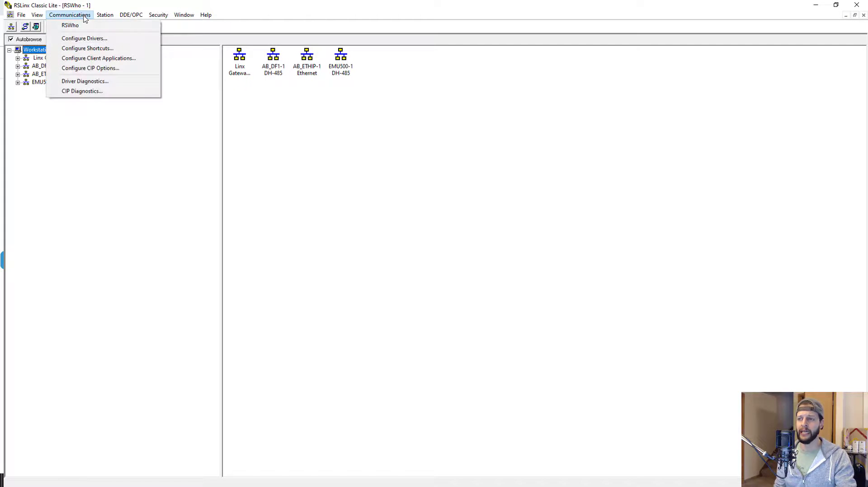
click(83, 40)
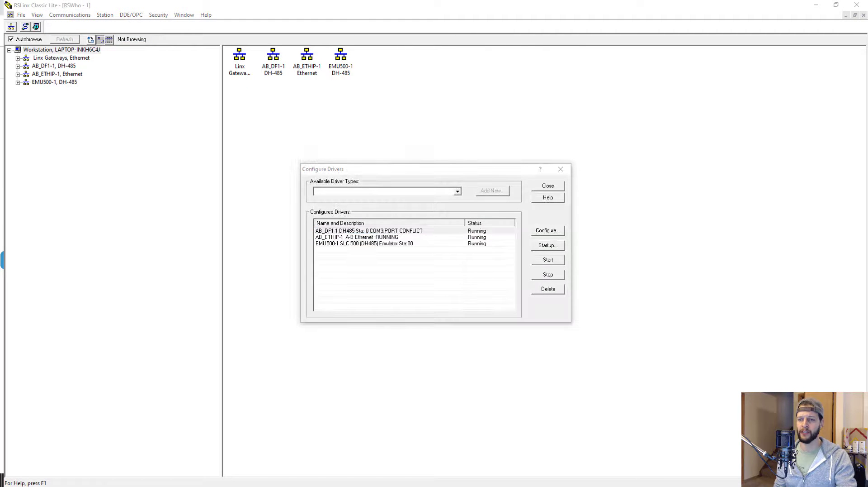
click(459, 192)
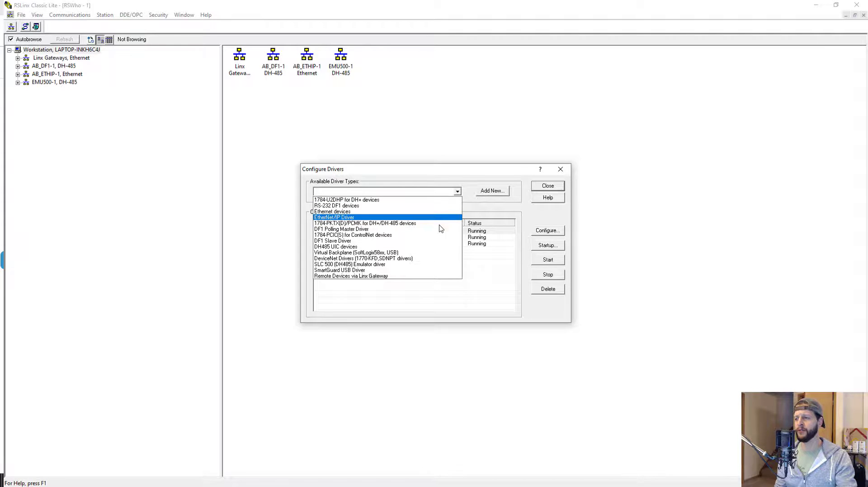
click(383, 252)
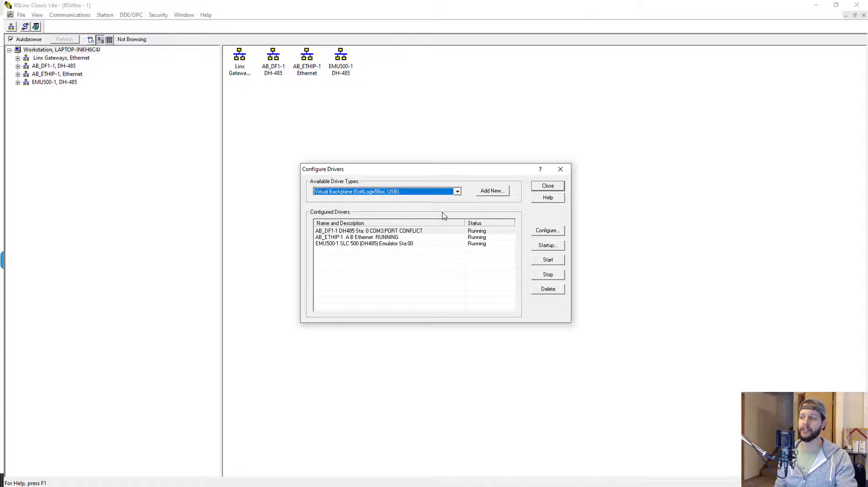
click(488, 193)
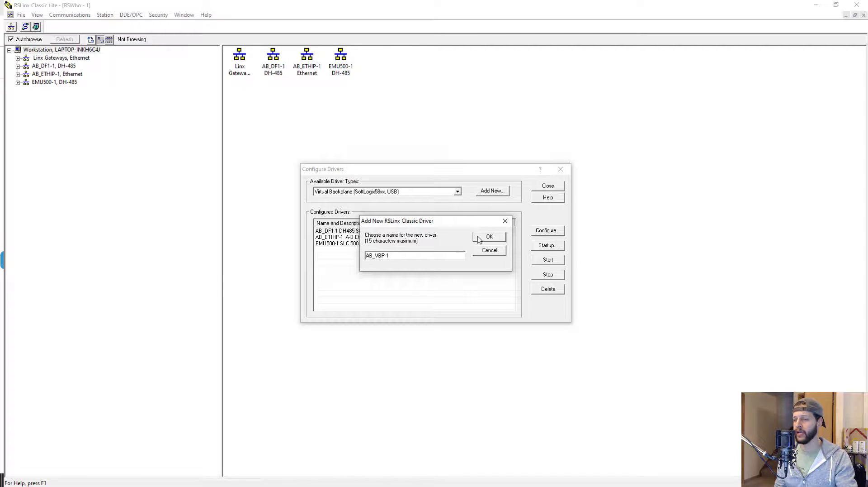
key(Return)
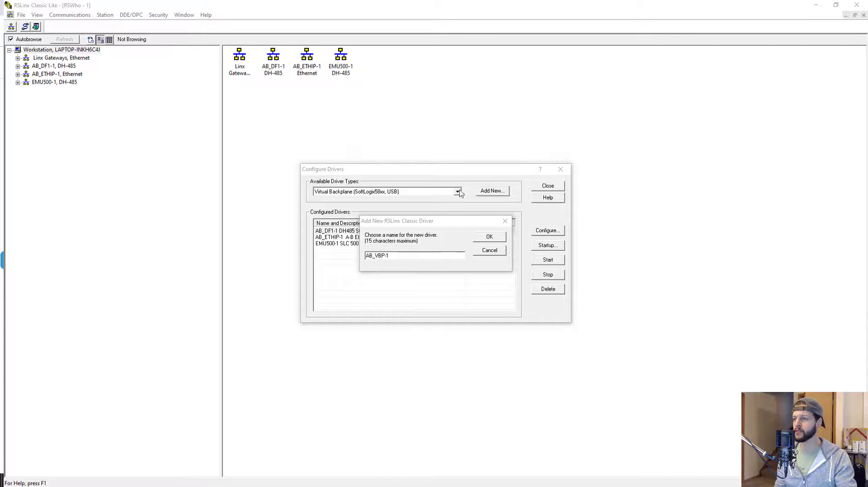
click(489, 237)
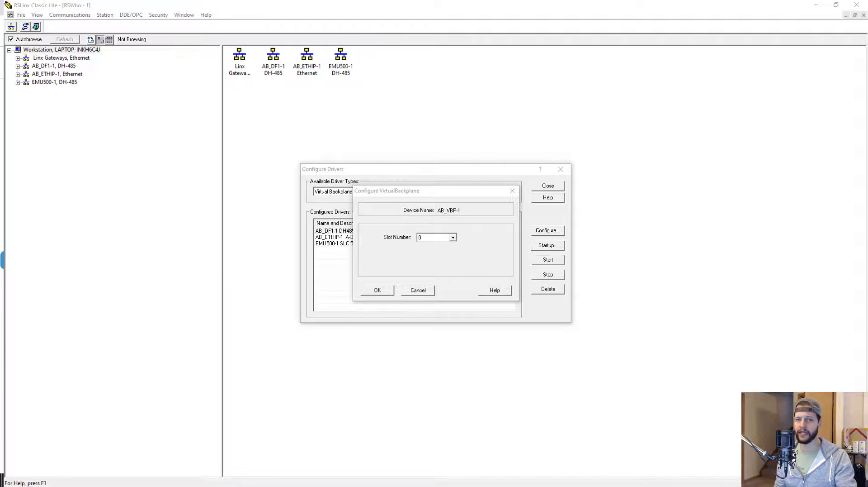
Set AB_VBP-1 to slot 16, confirm it, and select it in the driver list.
click(483, 192)
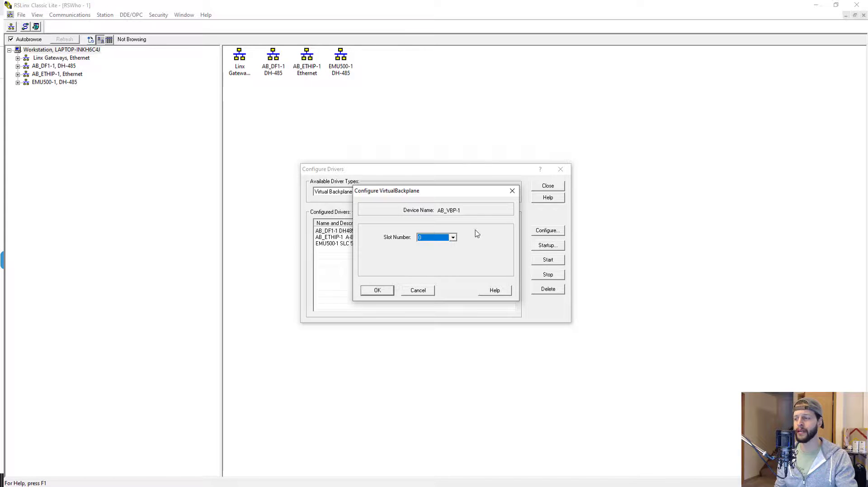
click(453, 238)
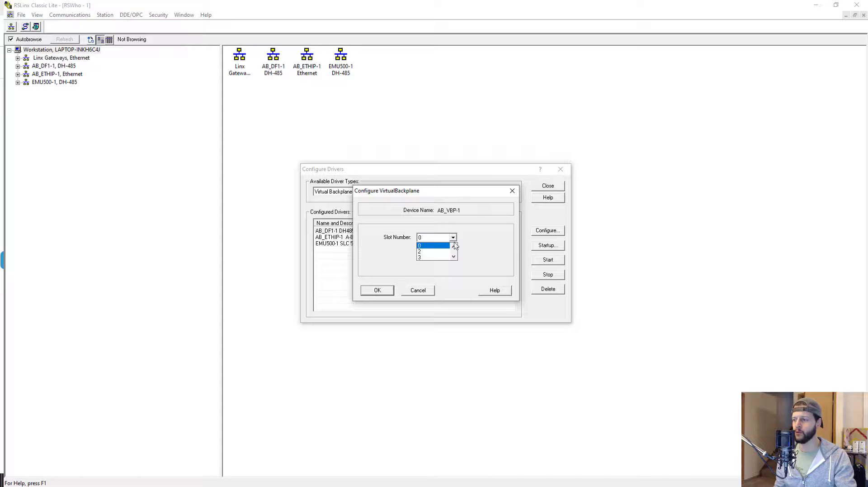
click(453, 257)
click(454, 256)
click(453, 257)
click(454, 257)
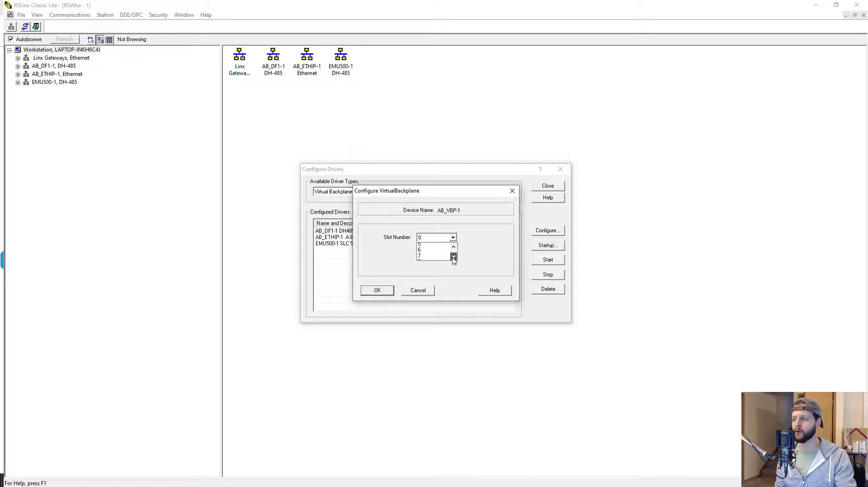
click(454, 257)
click(454, 257)
click(454, 257)
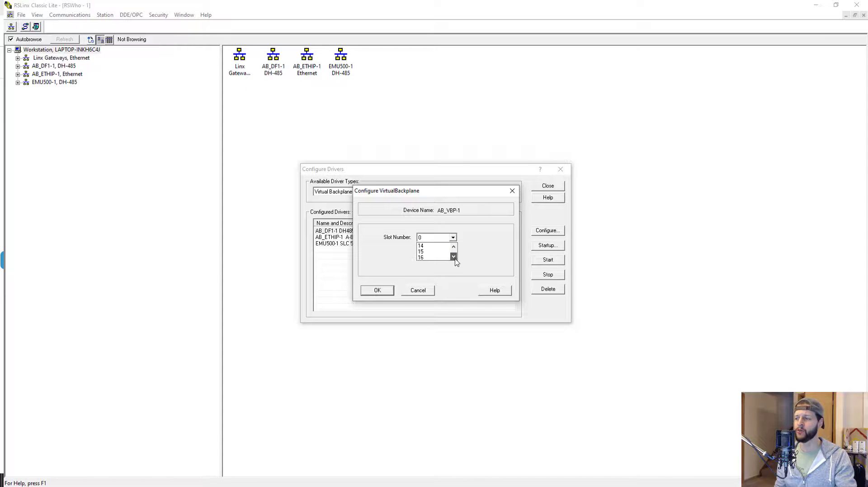
click(433, 257)
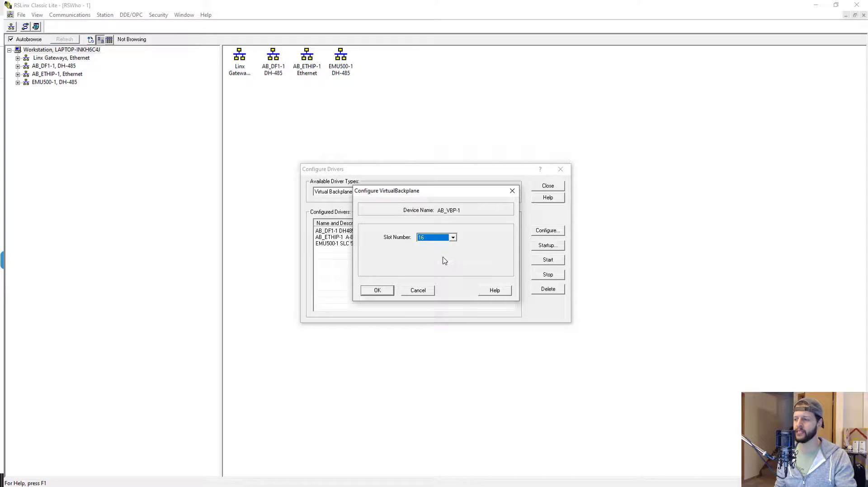
click(385, 293)
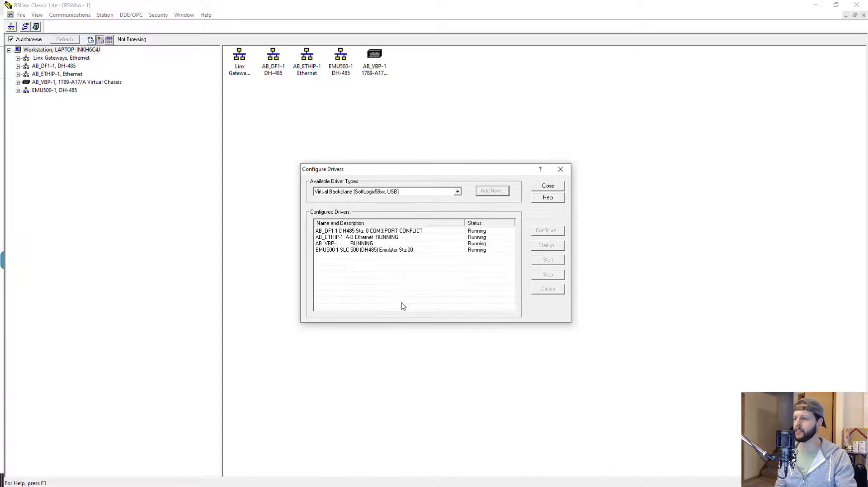
click(365, 243)
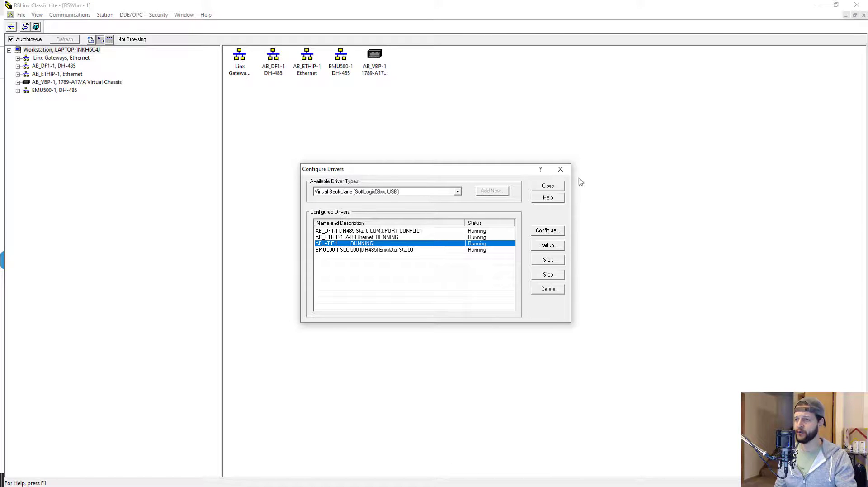
Close Configure Drivers, shift the Logix Emulate window right, and inspect the slot 1 module.
click(548, 186)
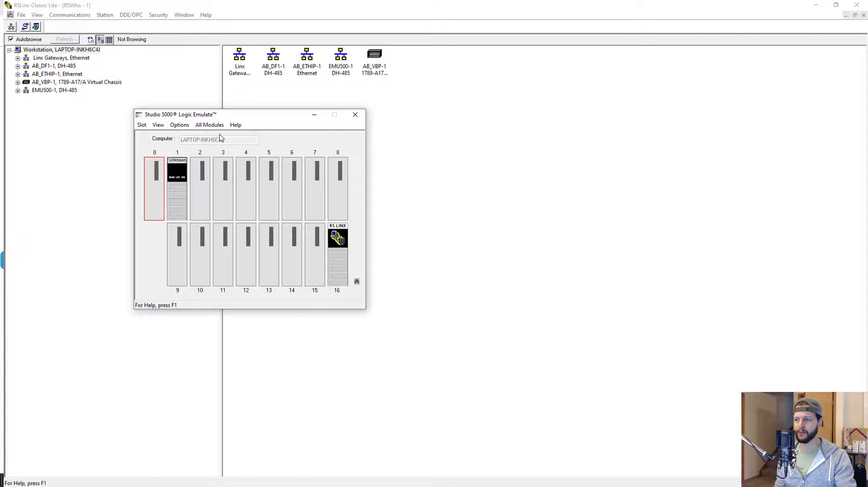
drag(228, 118, 293, 121)
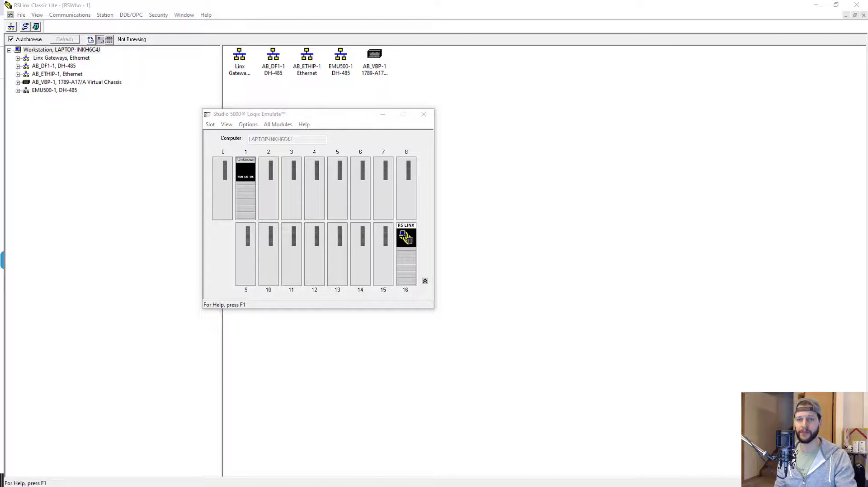
click(242, 179)
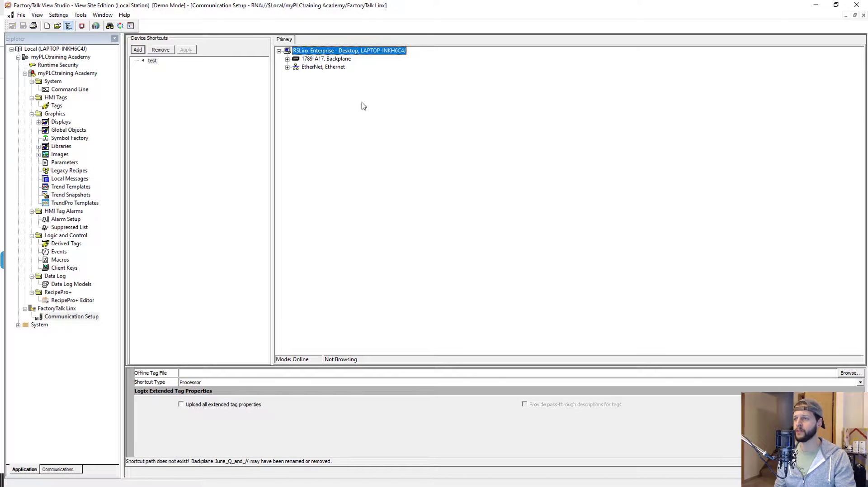
Under FactoryTalk Linx Communication Setup, choose the 1789-A17 Backplane as the device path.
click(69, 74)
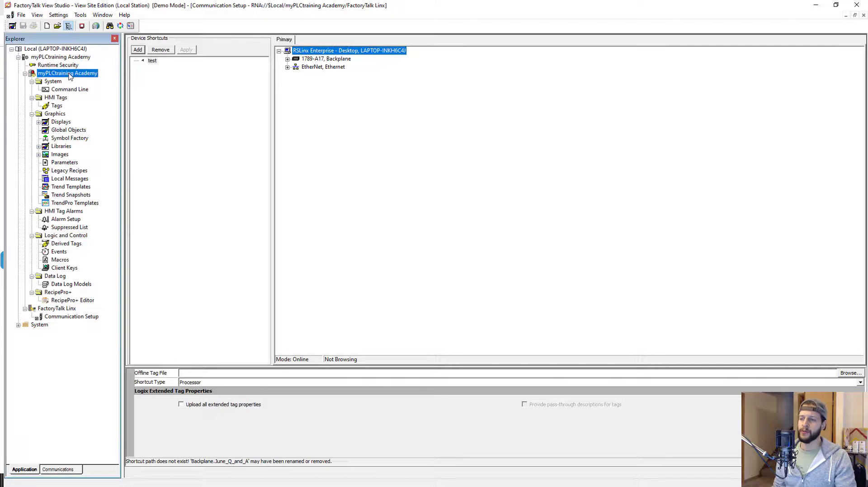
click(50, 309)
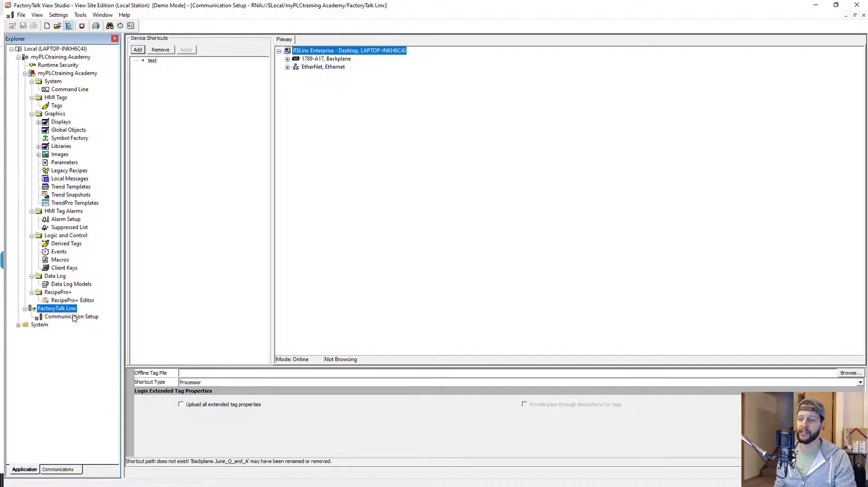
click(63, 316)
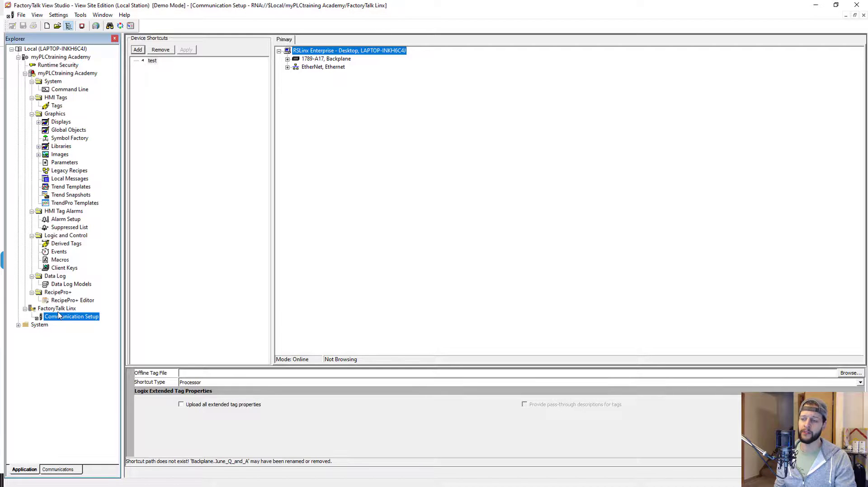
click(58, 308)
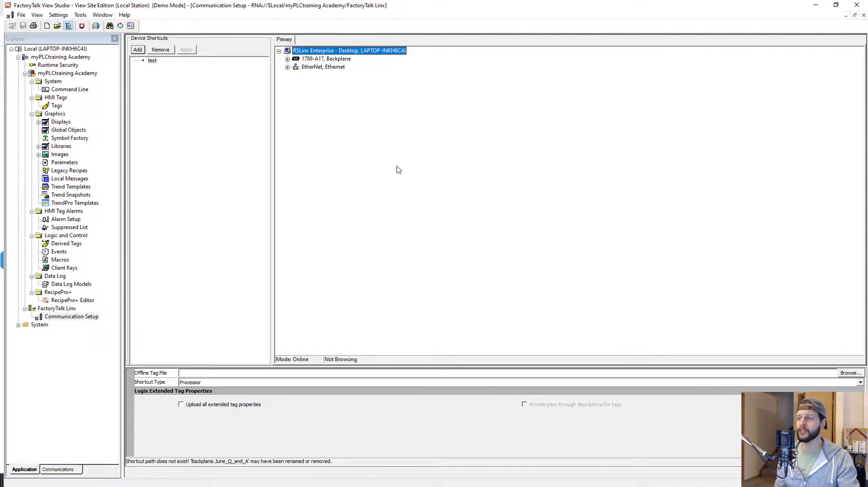
click(335, 60)
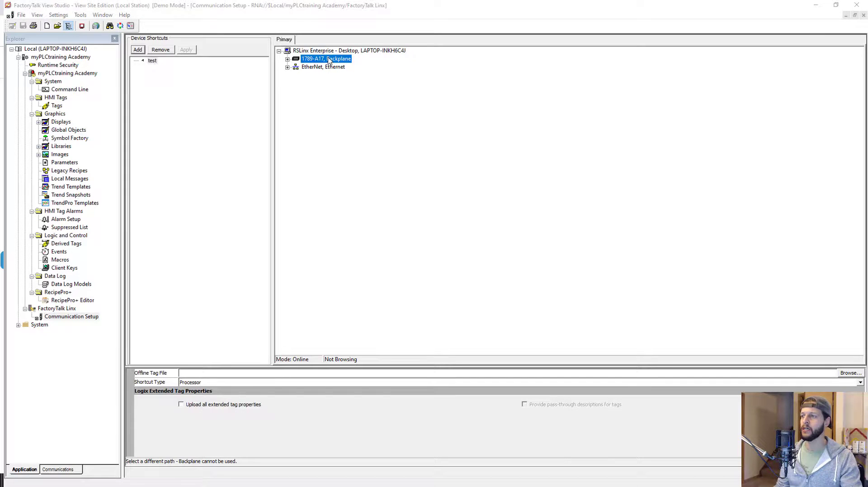
Set the 1789-A17 Backplane properties to slot 15 with Auto Configure unchecked.
right_click(329, 59)
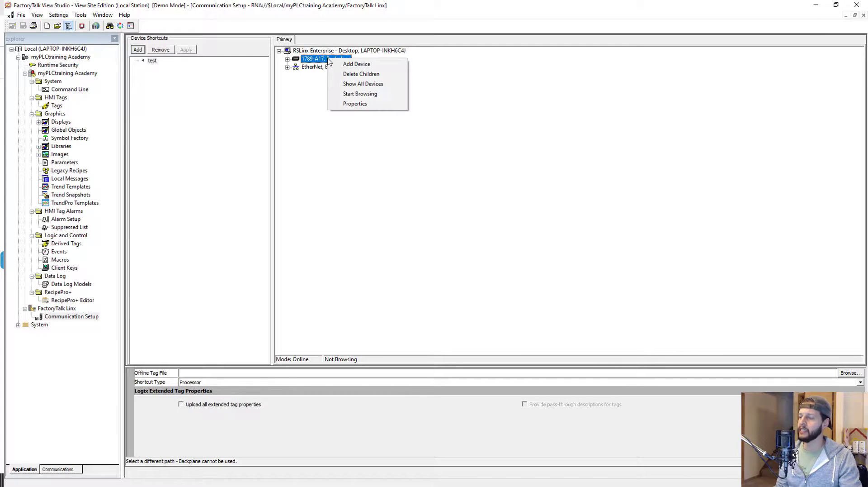
click(353, 104)
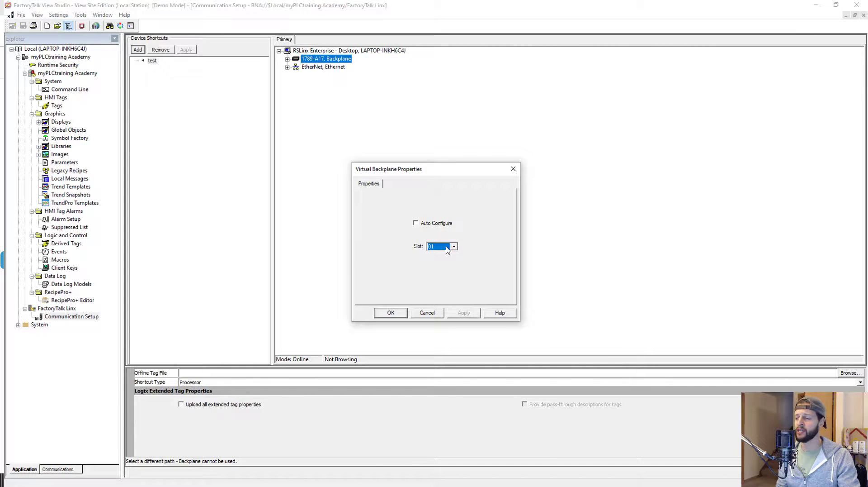
click(447, 249)
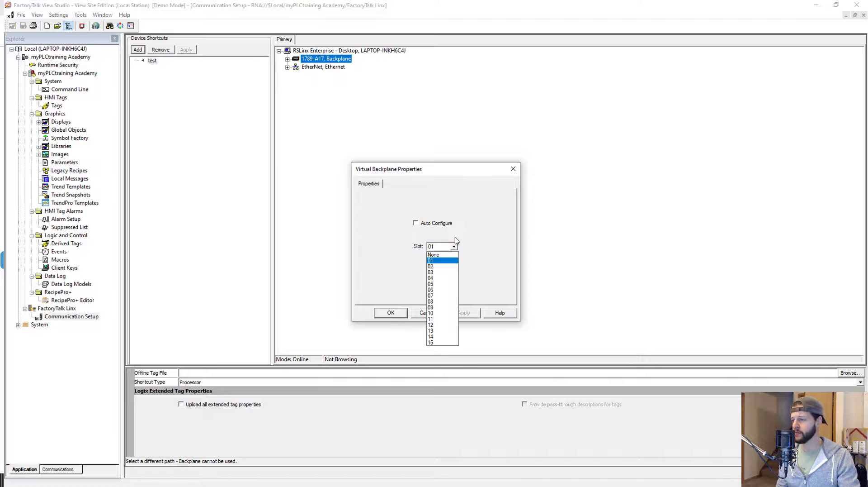
click(471, 231)
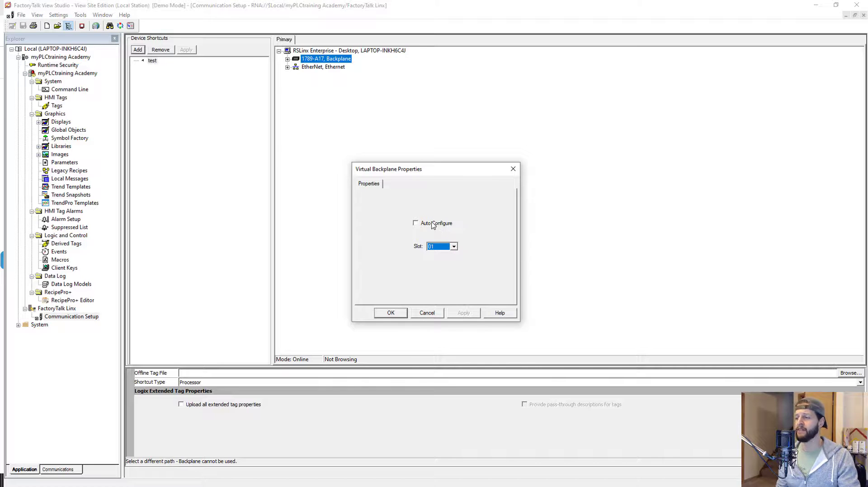
click(433, 224)
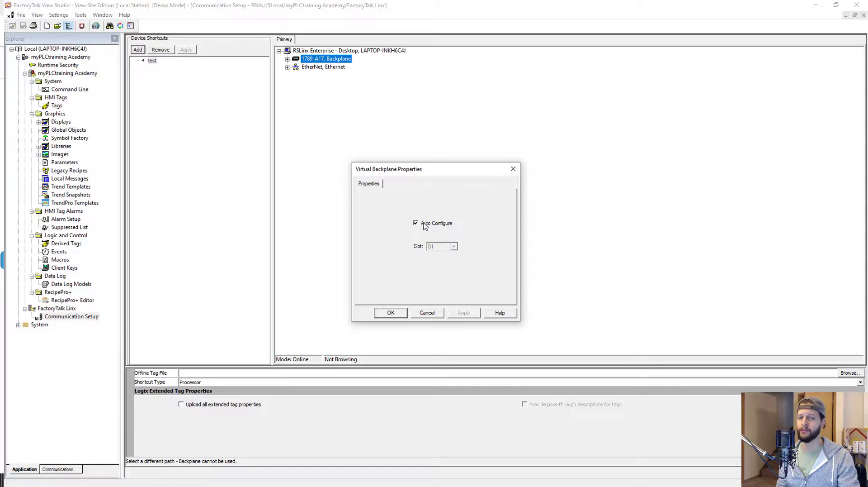
click(425, 225)
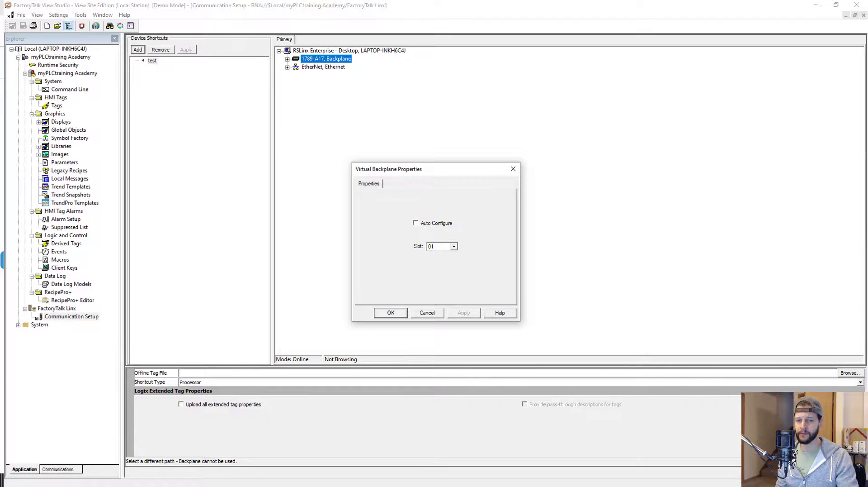
click(445, 247)
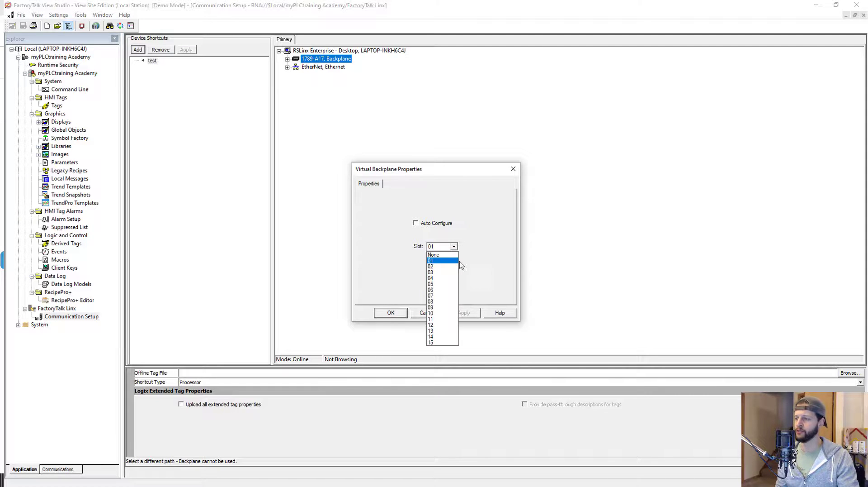
click(439, 343)
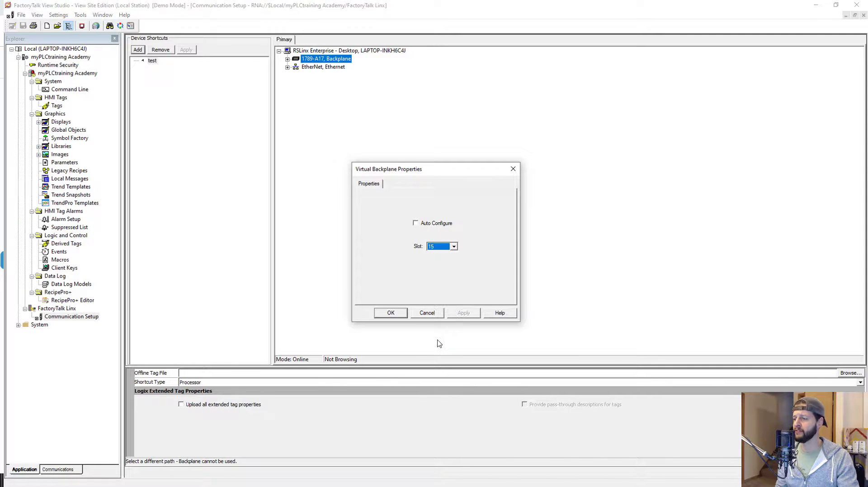
click(391, 314)
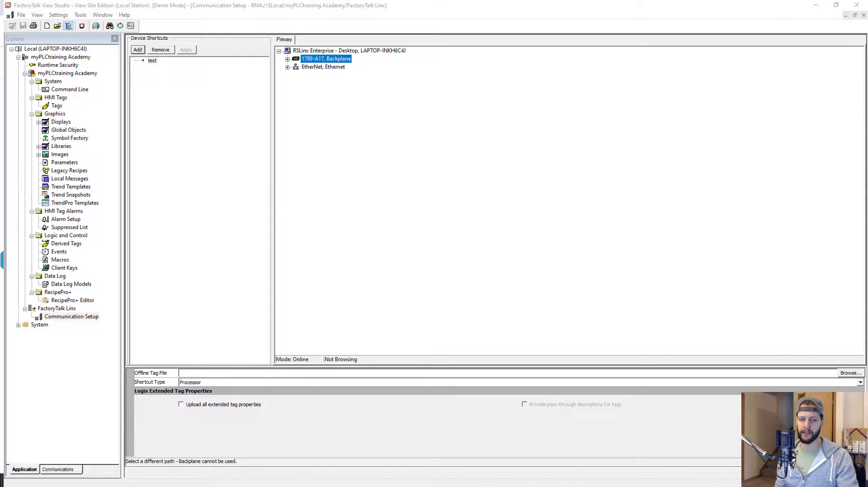
In the Logix Emulate chassis, check the unknown module in slot 15, then select empty slot 0.
key(alt+Tab)
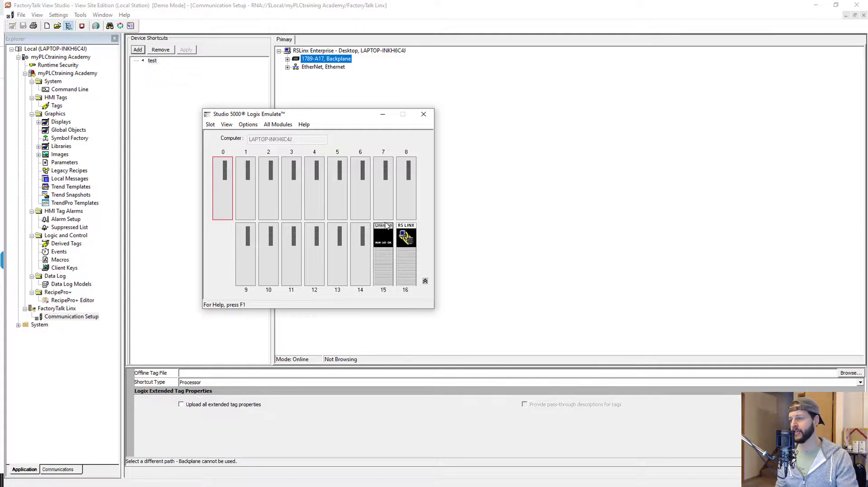
click(385, 241)
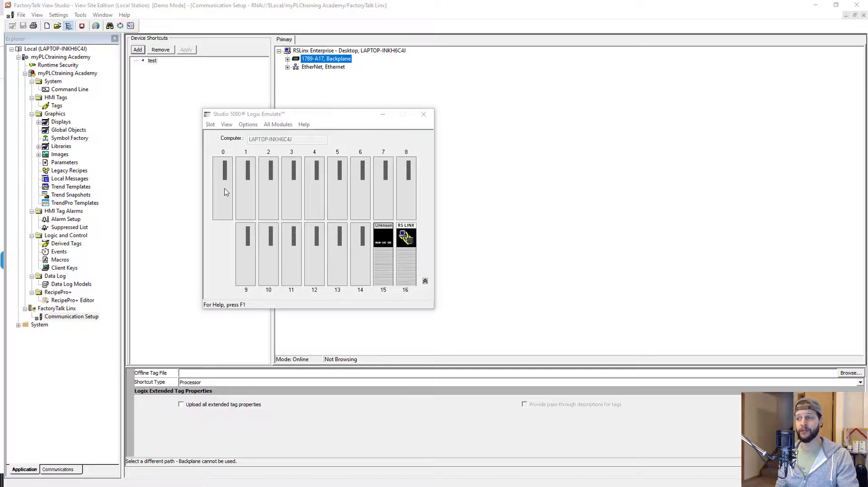
click(335, 123)
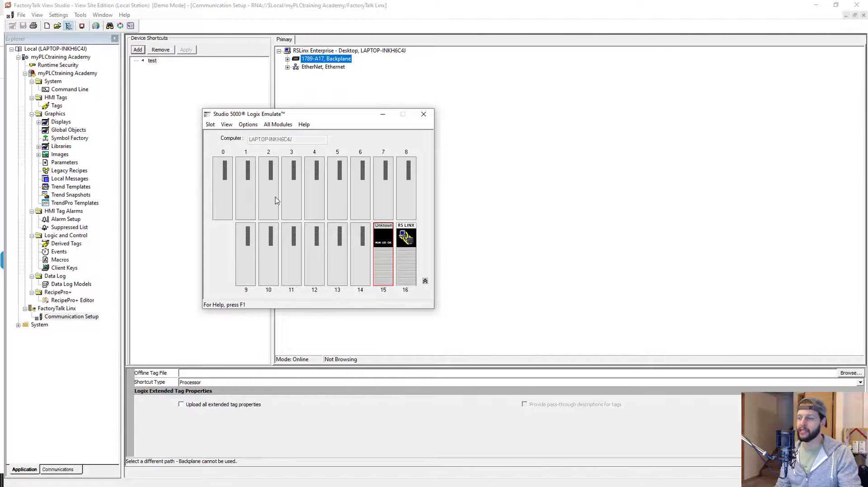
click(227, 191)
Create an Emulate 5570 Controller module in chassis slot 0.
right_click(227, 190)
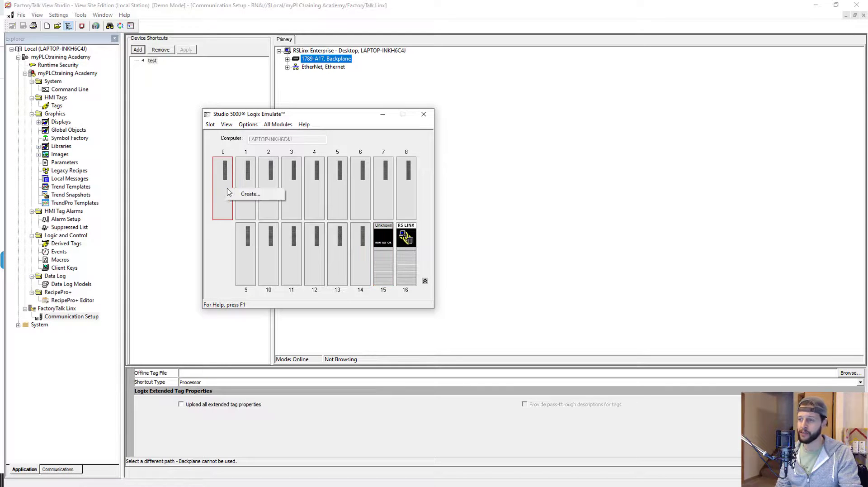
click(245, 195)
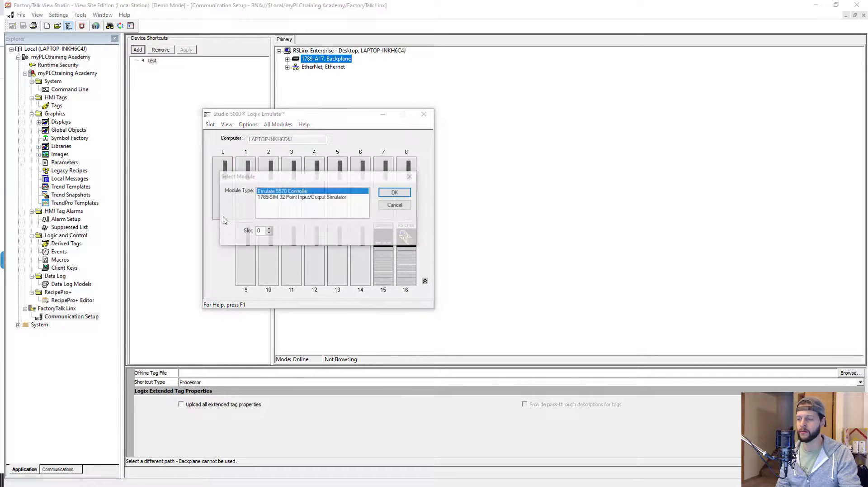
click(270, 197)
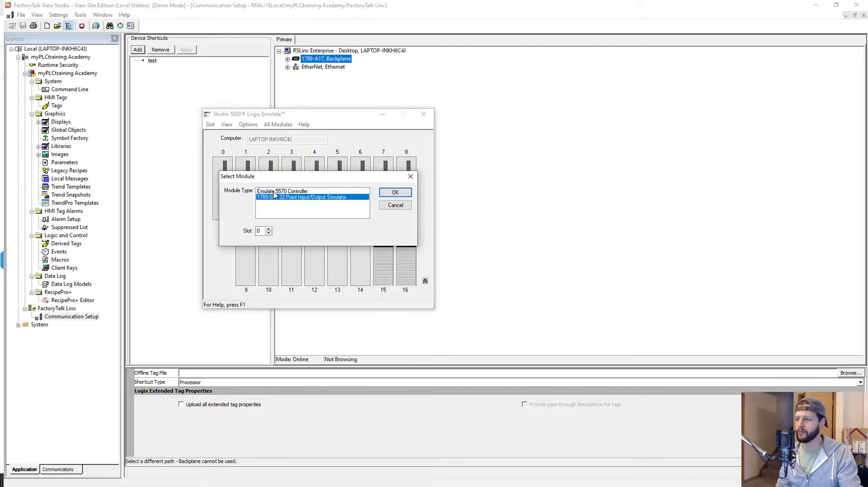
click(326, 191)
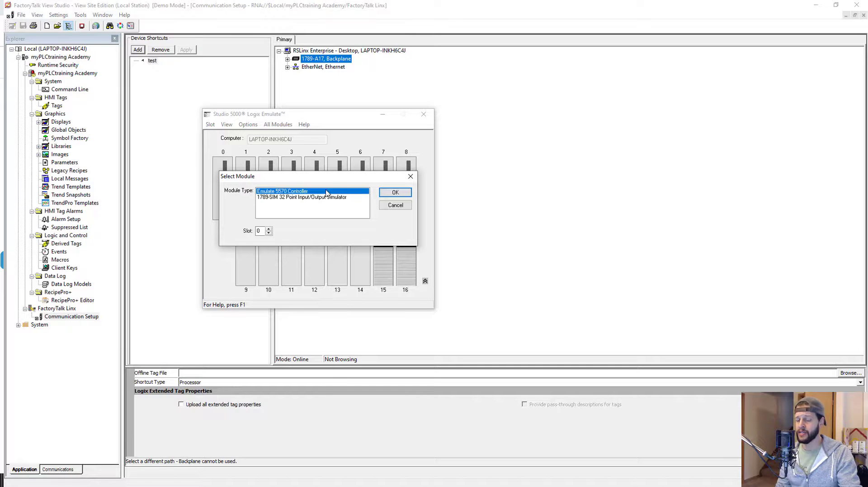
click(393, 193)
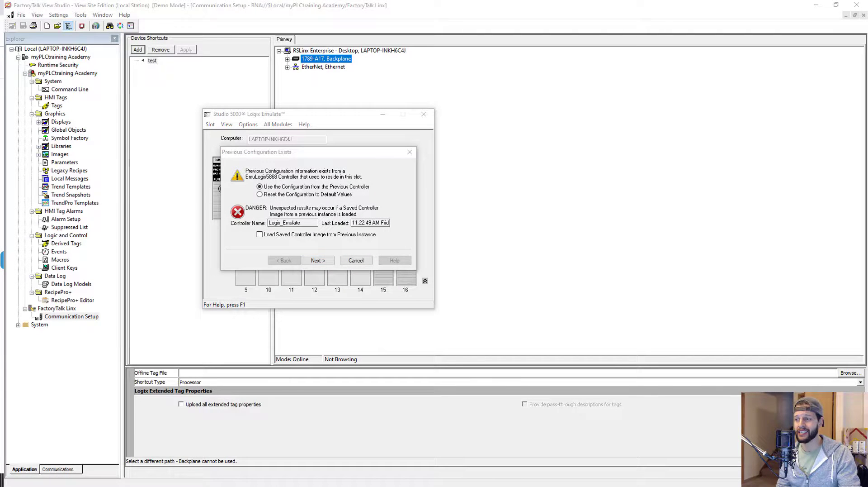
Continue past the previous-configuration prompt and finish the slot 0 emulator at version 30.
click(320, 262)
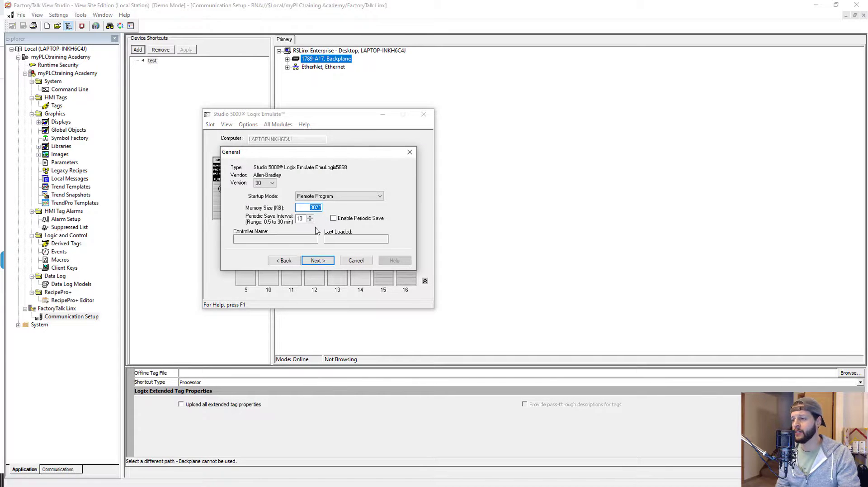
click(271, 183)
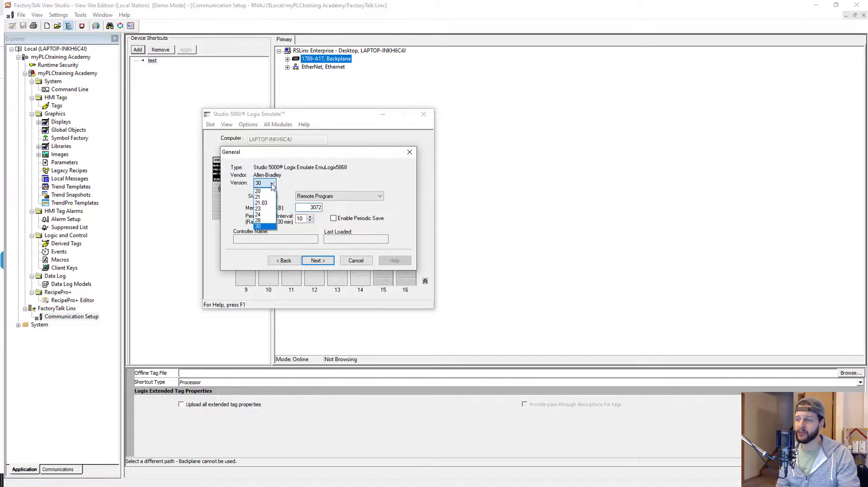
click(267, 226)
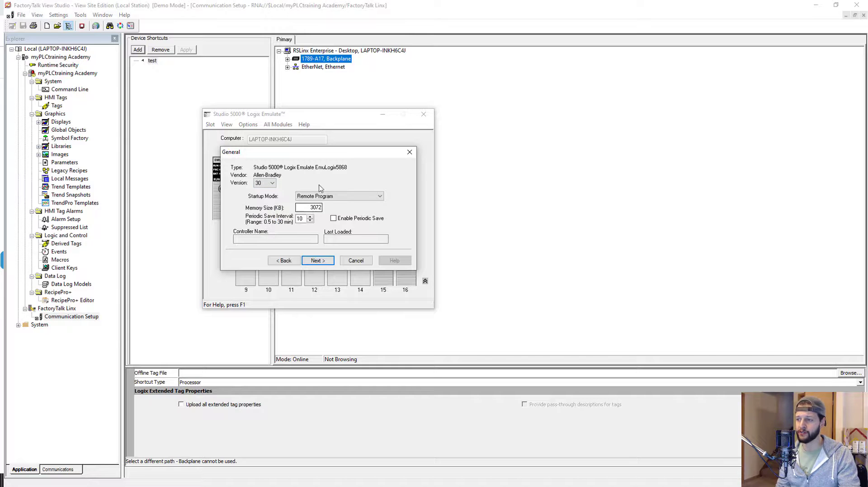
click(317, 261)
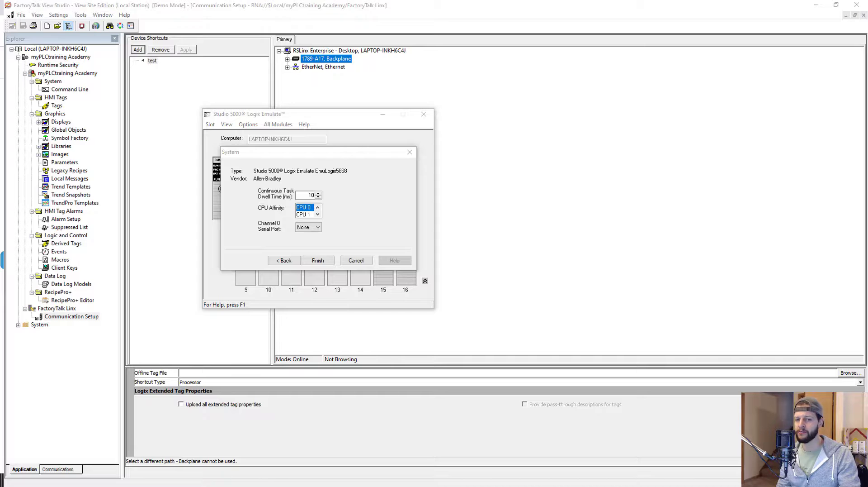
click(316, 261)
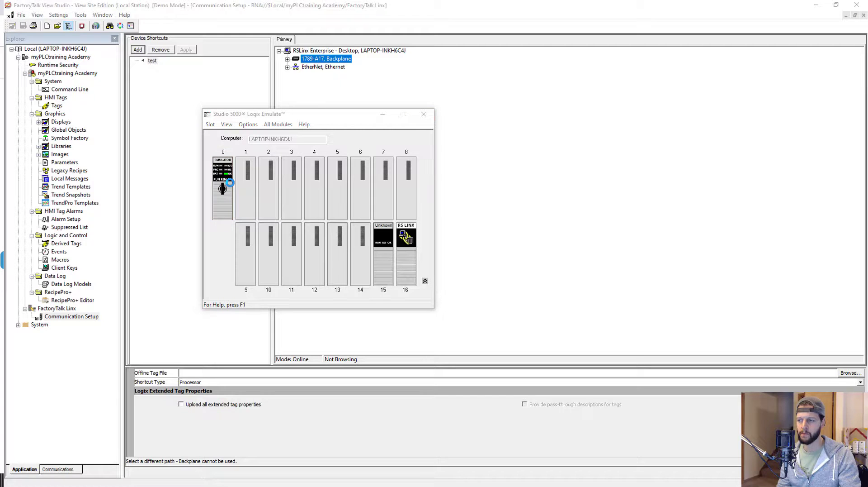
Check the status of the EMULATOR module in slot 0.
mouse_move(224, 181)
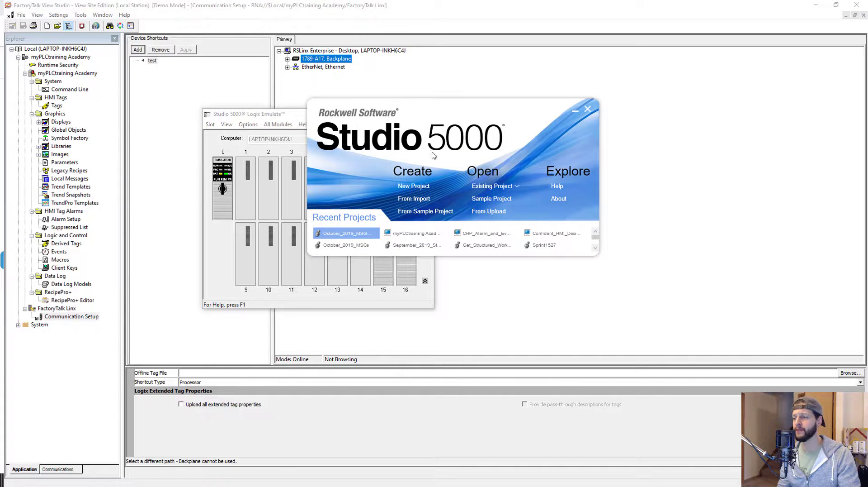
Create the Emulate 5570 project Logix_Emulate at revision 30.
click(421, 189)
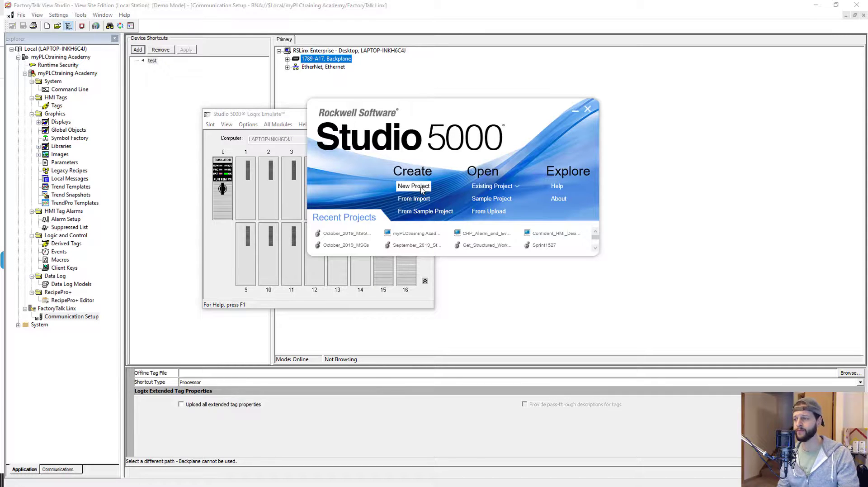
click(420, 188)
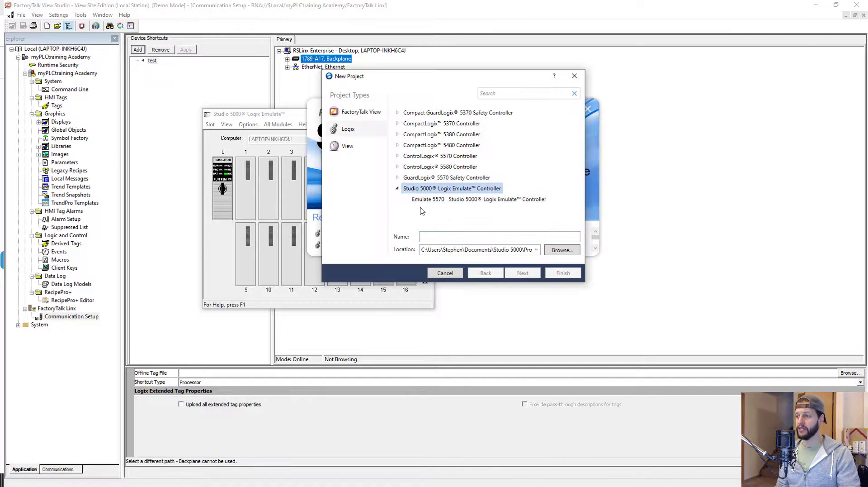
click(485, 201)
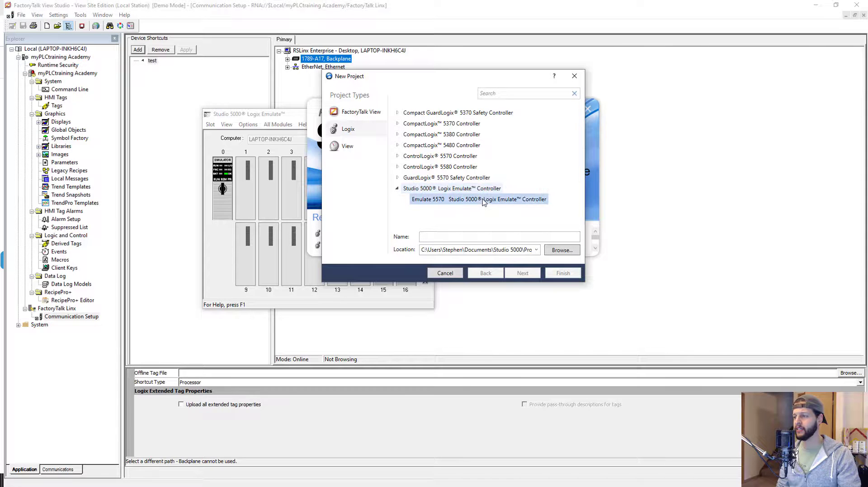
click(466, 239)
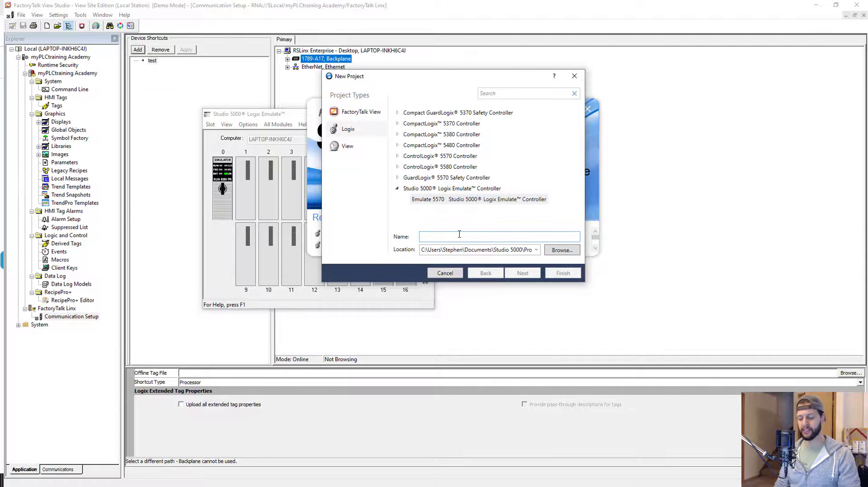
text(Logix_Emulate)
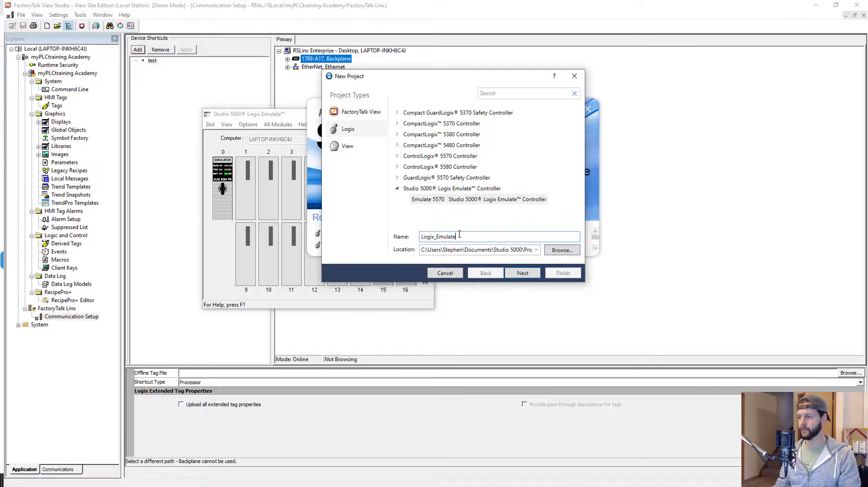
click(530, 274)
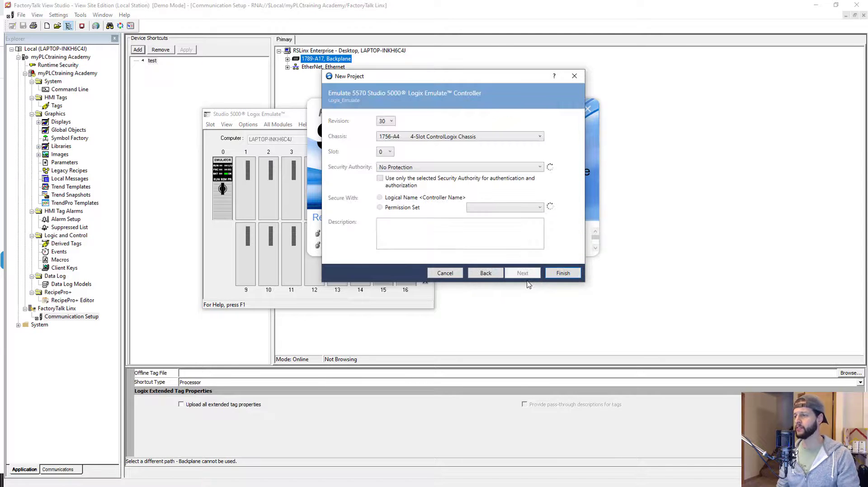
click(391, 121)
click(389, 130)
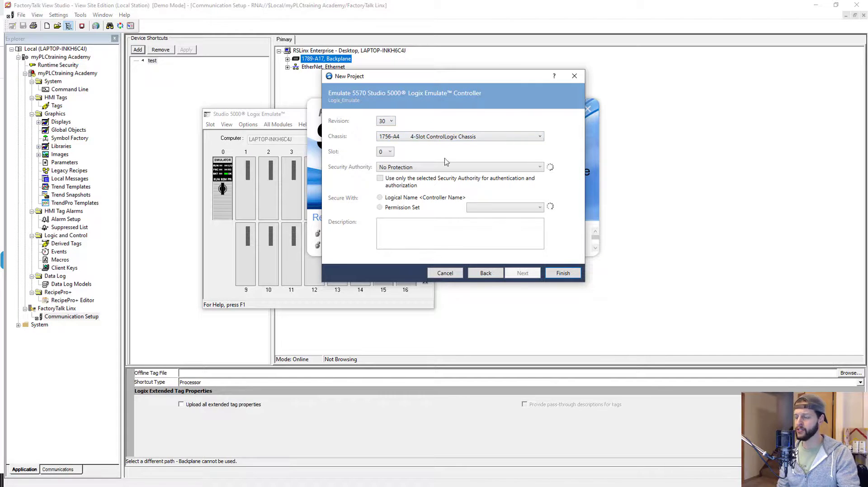
click(563, 273)
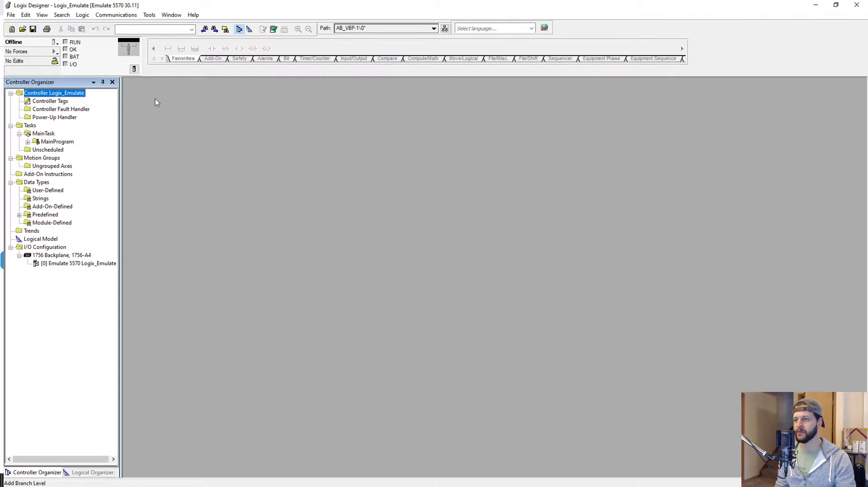
Open MainRoutine and add a normally open contact and an output coil to rung 0.
click(28, 142)
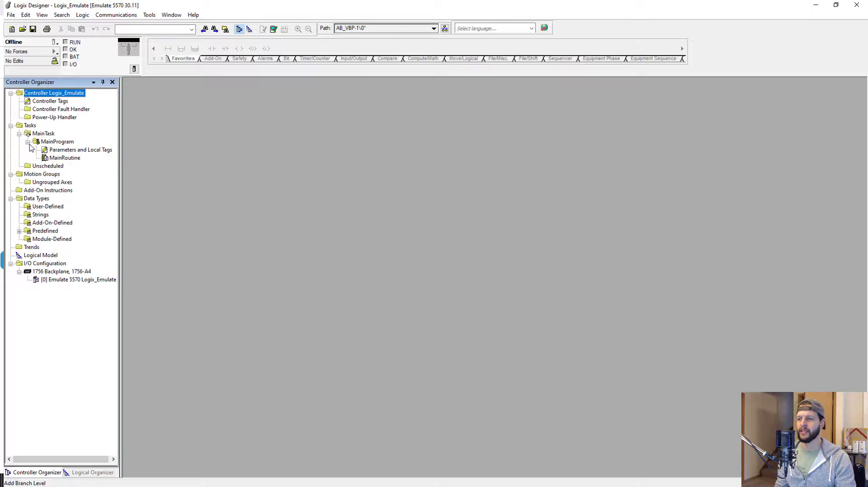
click(55, 158)
double_click(54, 161)
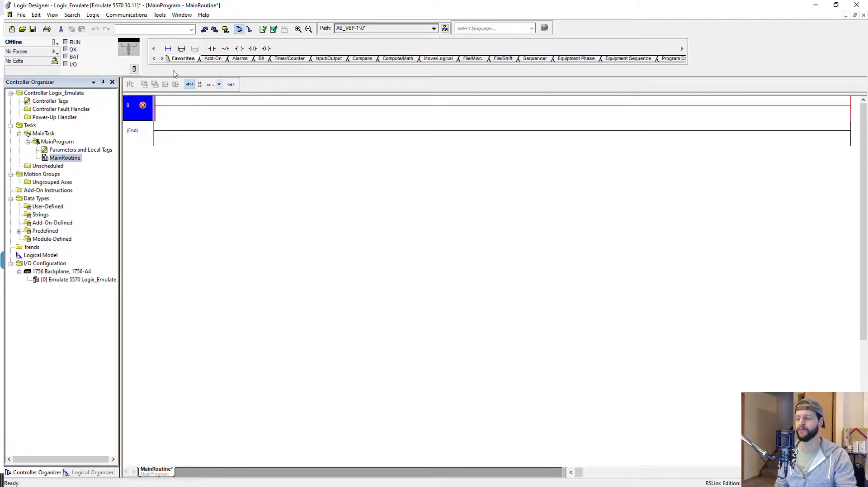
click(212, 49)
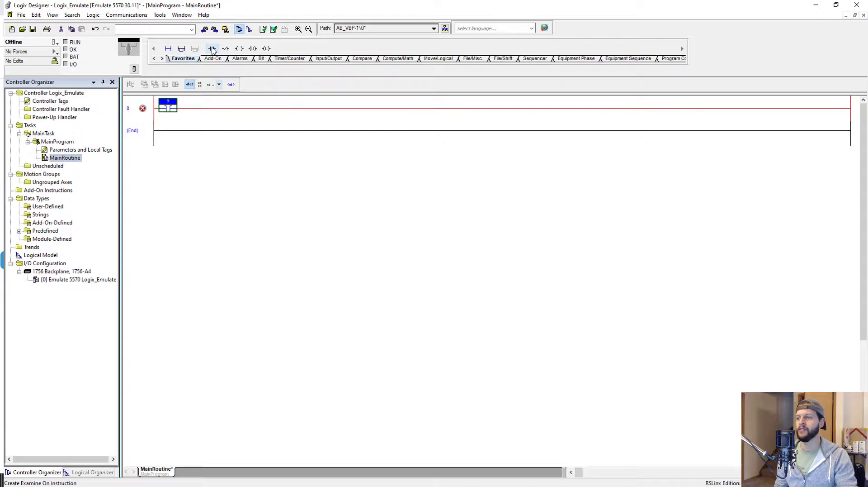
click(239, 49)
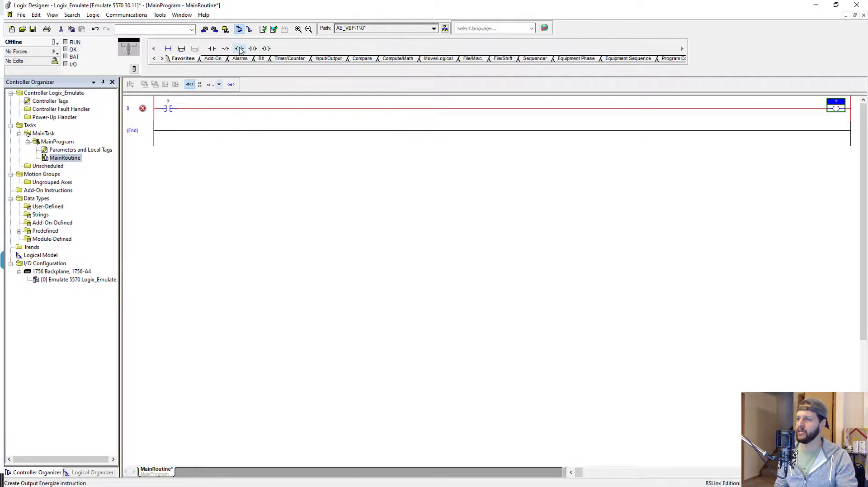
Address the contact as Fake_Input and create it as a BOOL tag.
double_click(170, 106)
text(Fal)
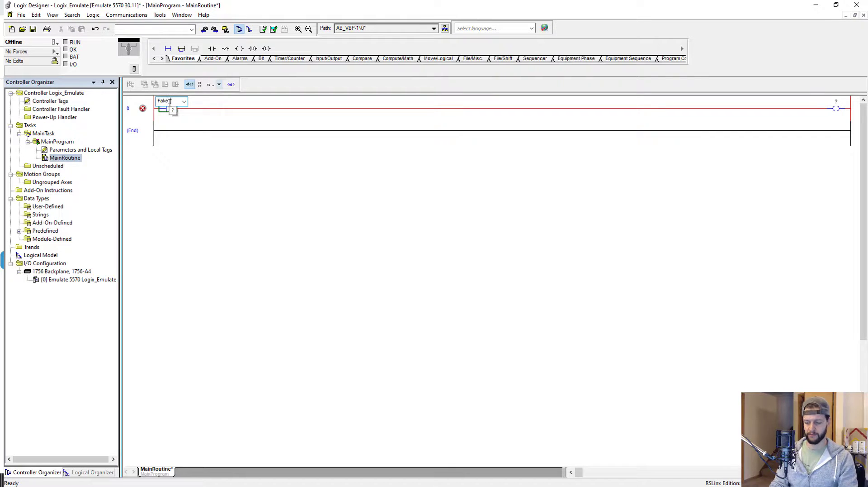
text(e_Input)
key(Return)
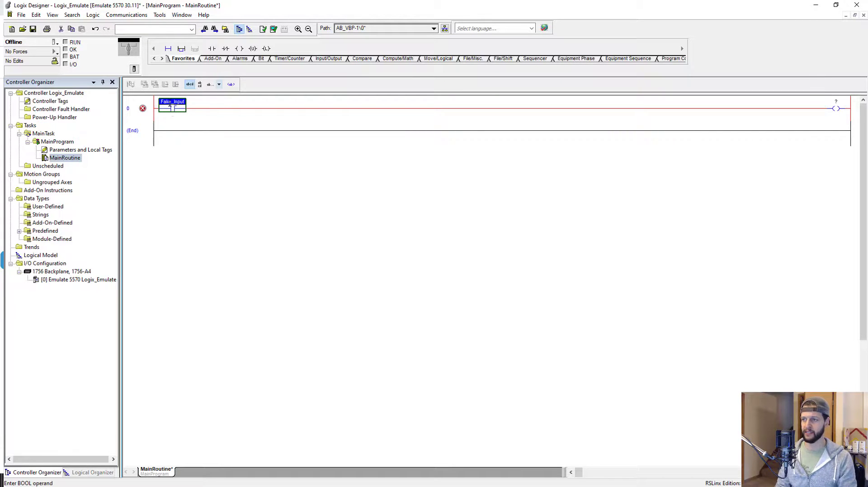
key(ctrl+w)
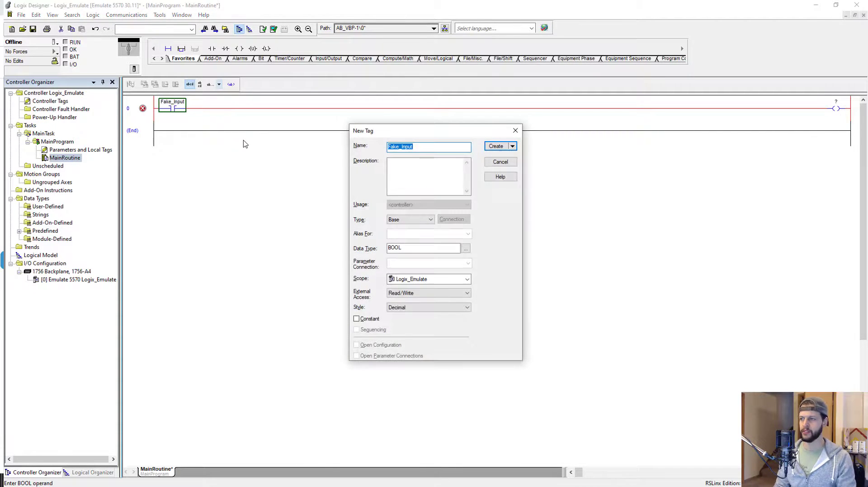
key(Return)
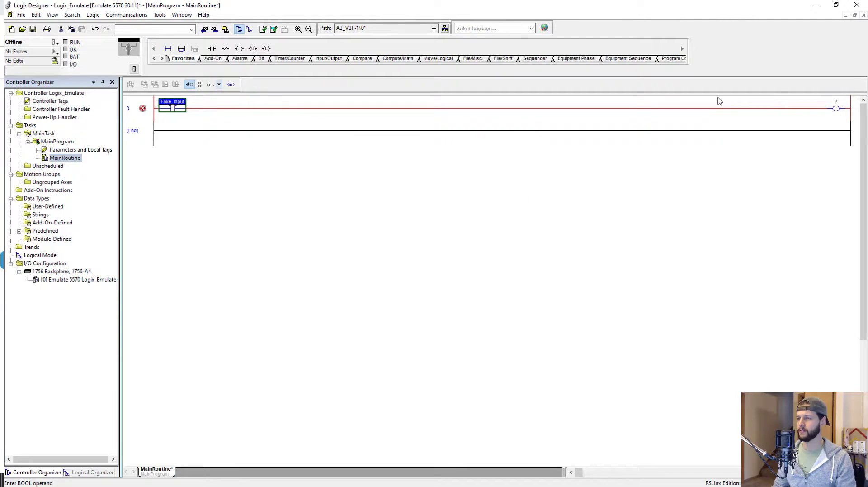
Address the coil as Fake_Output, create that tag, and save the project.
click(837, 104)
double_click(838, 102)
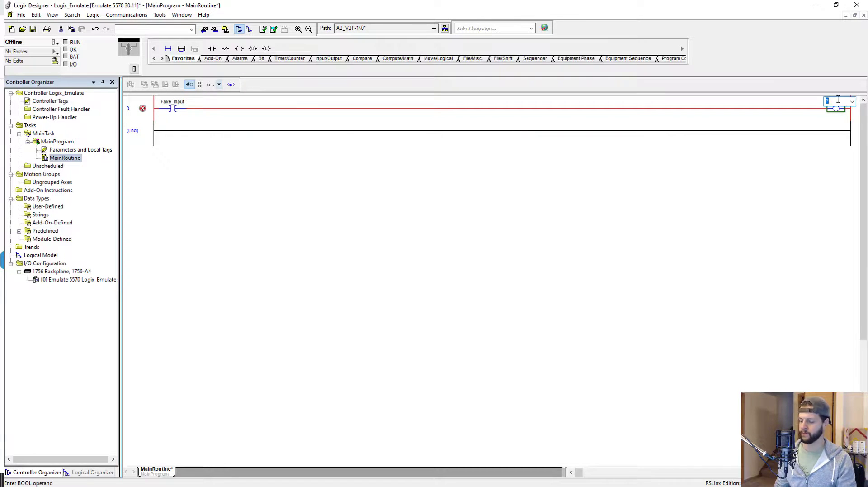
text(Fake)
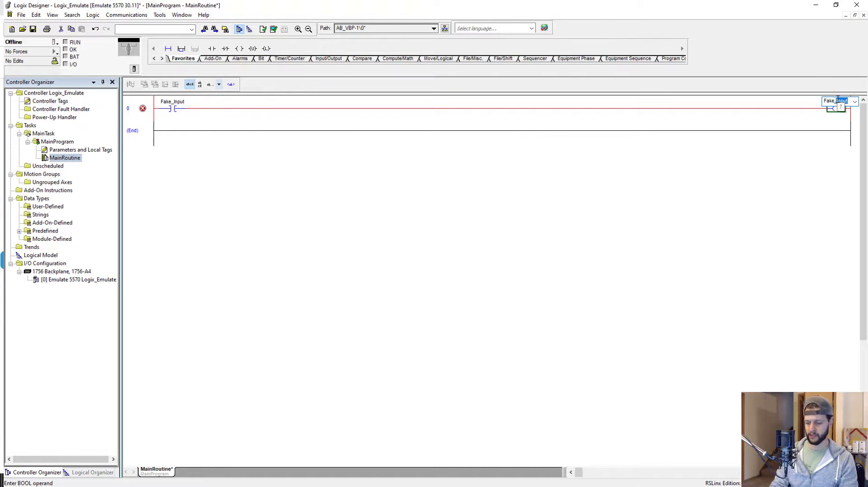
text(_Output)
key(Return)
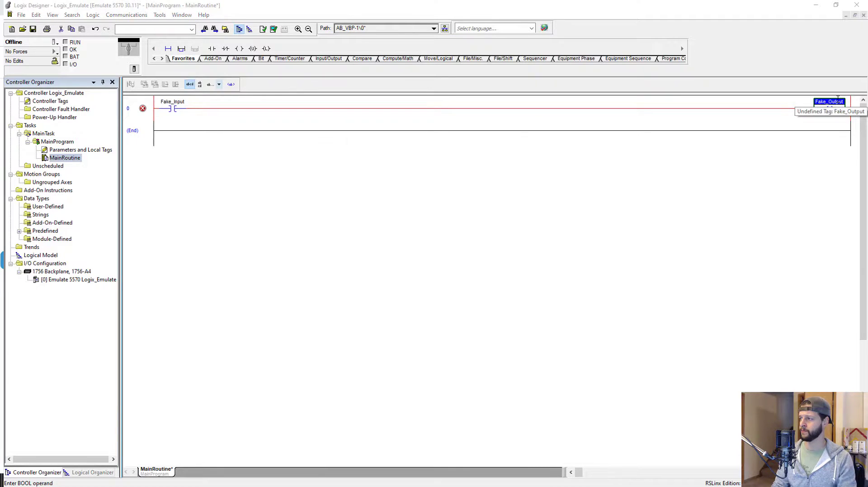
key(ctrl+w)
click(501, 145)
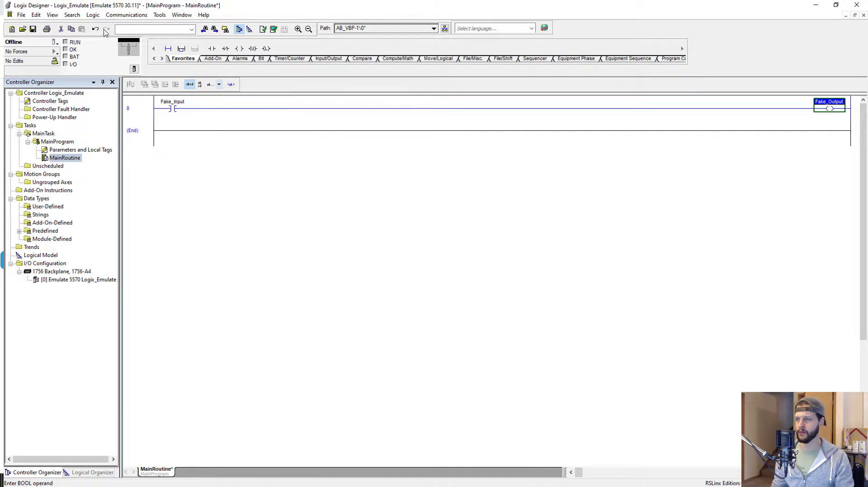
click(33, 30)
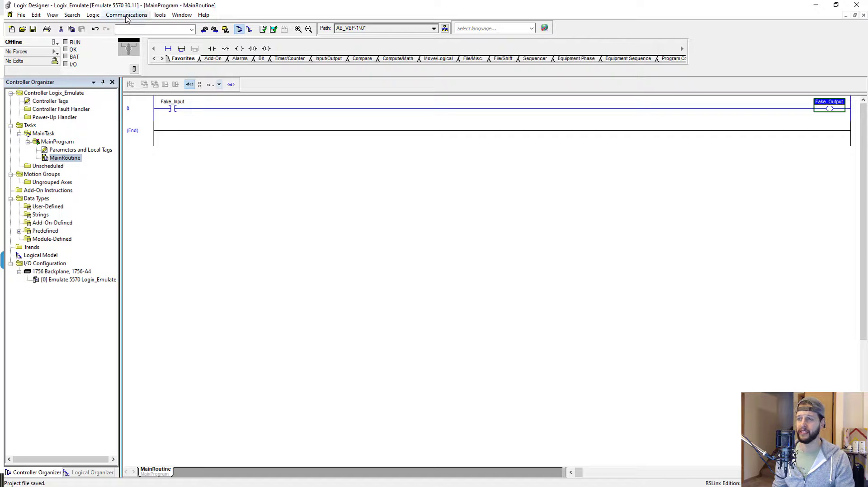
Set the Emulate 5570 controller's slot to 0 in Controller Properties, apply, and close.
click(84, 280)
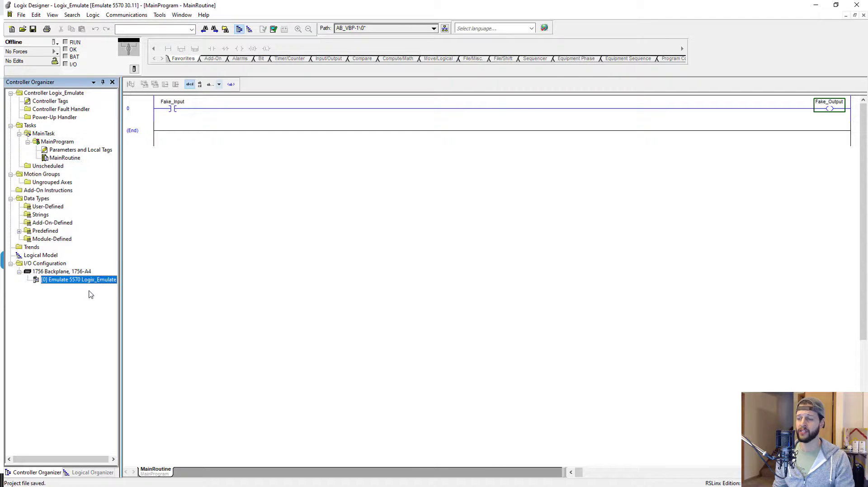
drag(122, 264, 137, 260)
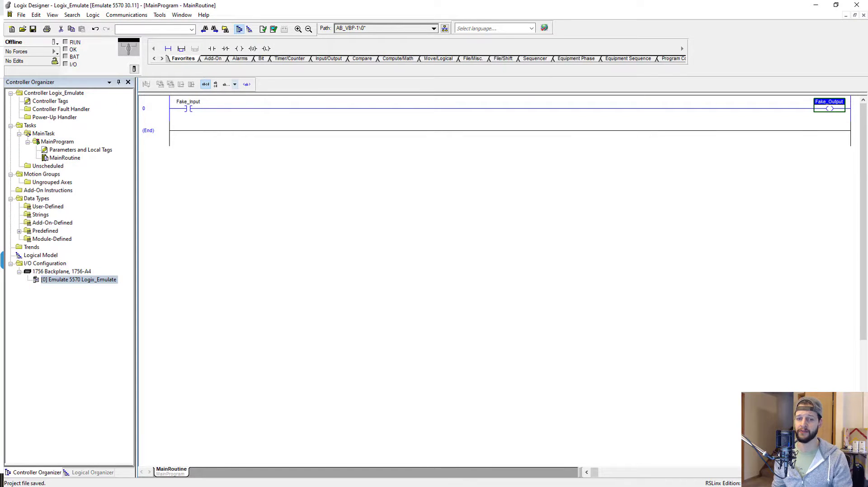
click(47, 281)
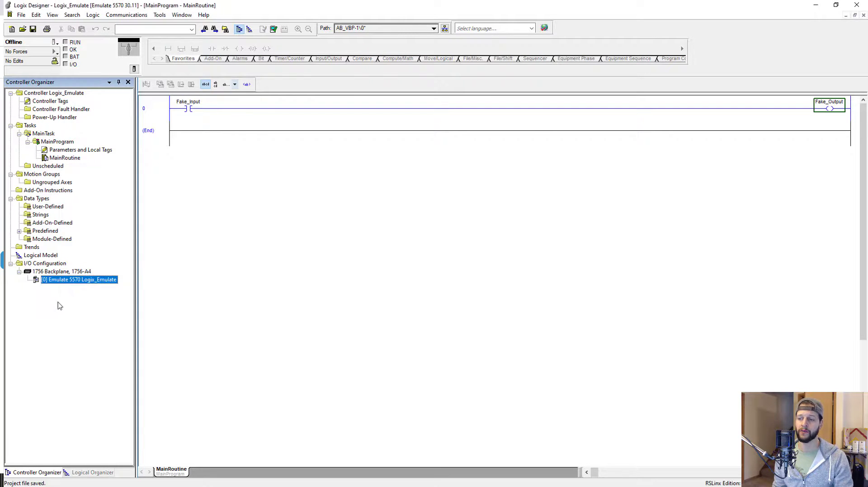
click(134, 69)
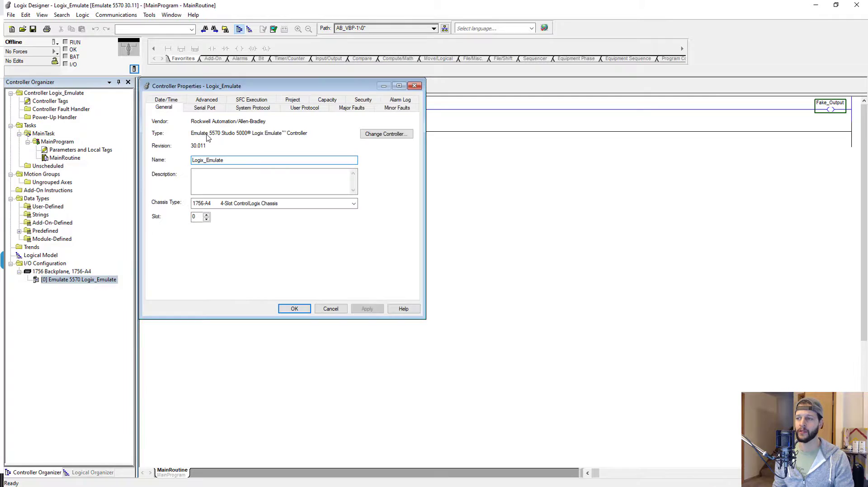
click(197, 218)
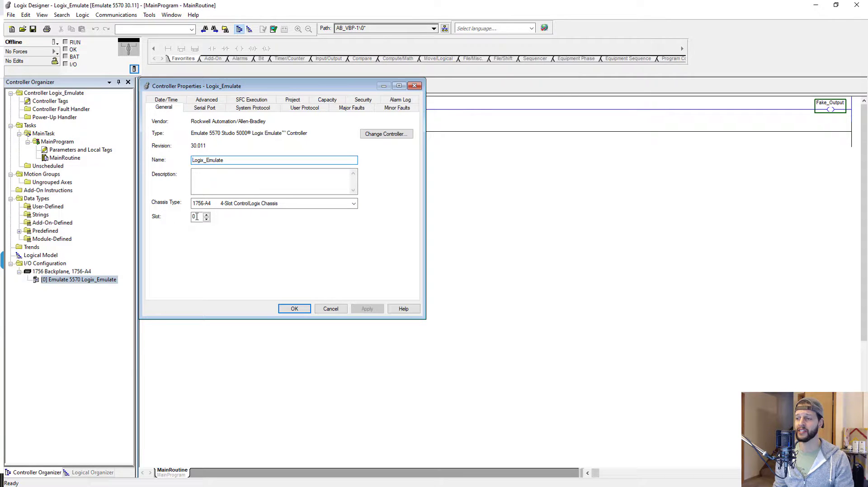
click(206, 215)
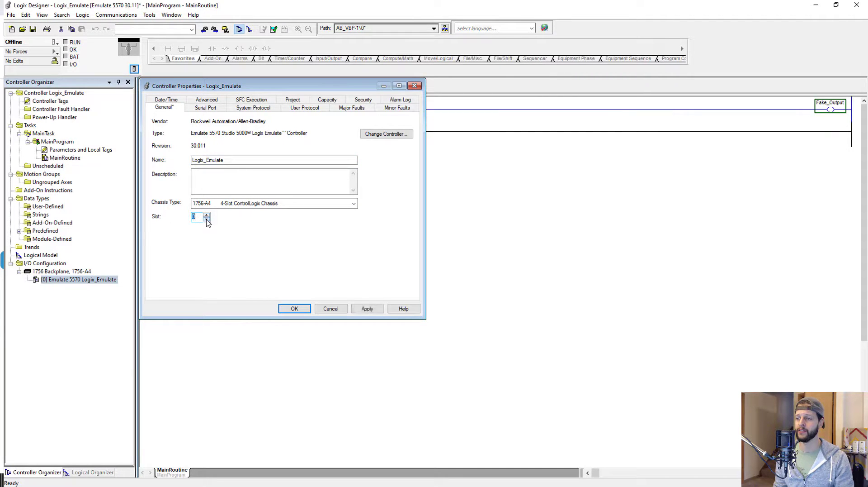
click(292, 308)
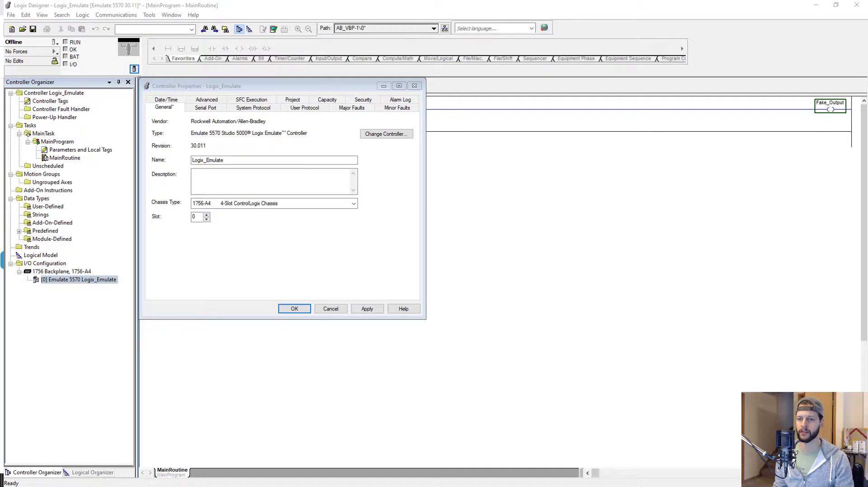
click(303, 309)
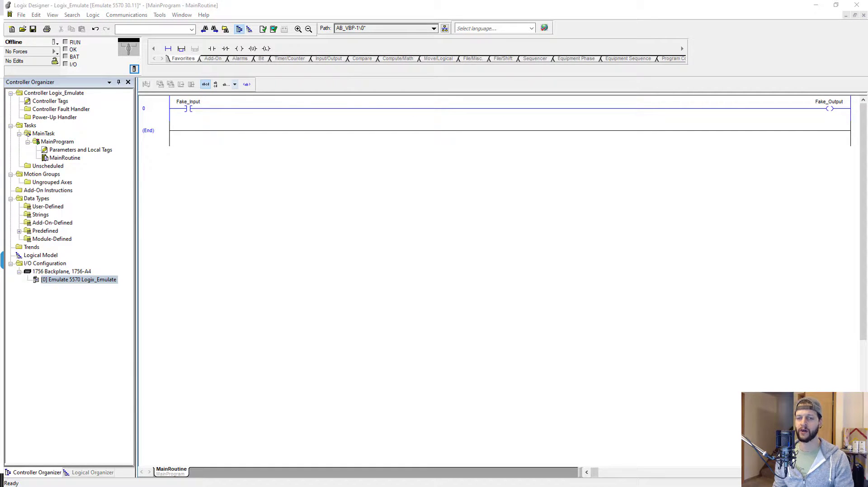
Start a download via Communications and expand the AB_VBP-1 virtual chassis in Who Active.
click(257, 148)
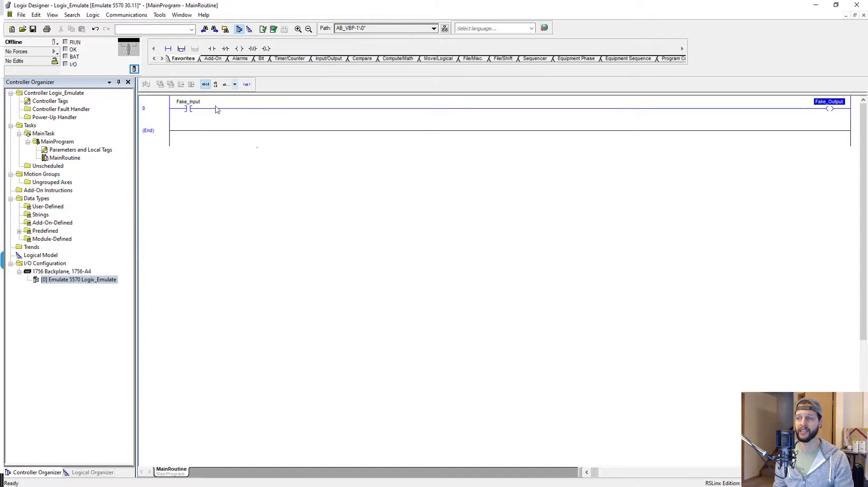
click(126, 14)
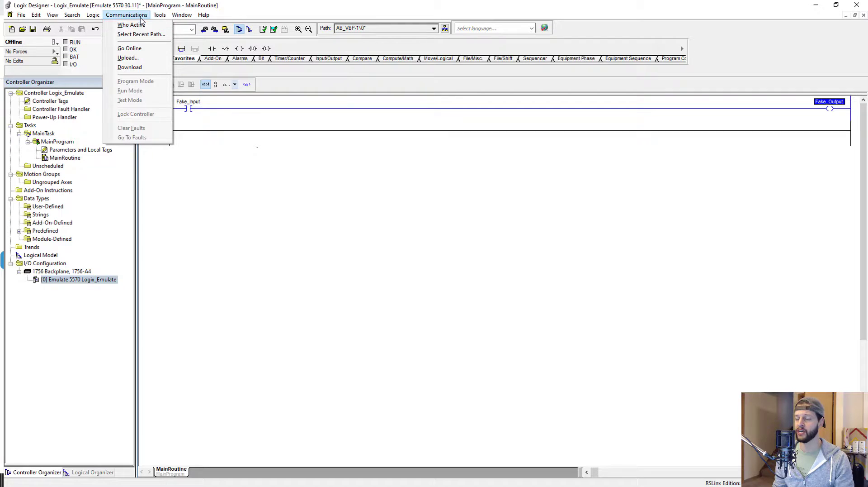
click(130, 67)
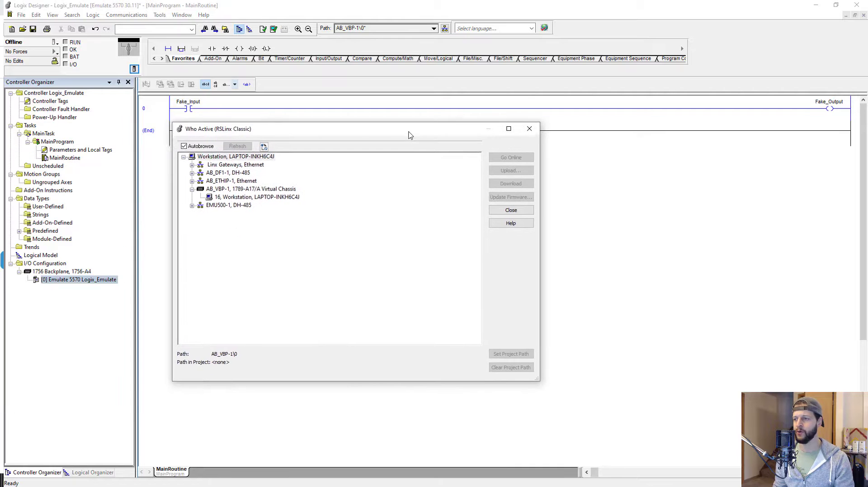
click(191, 187)
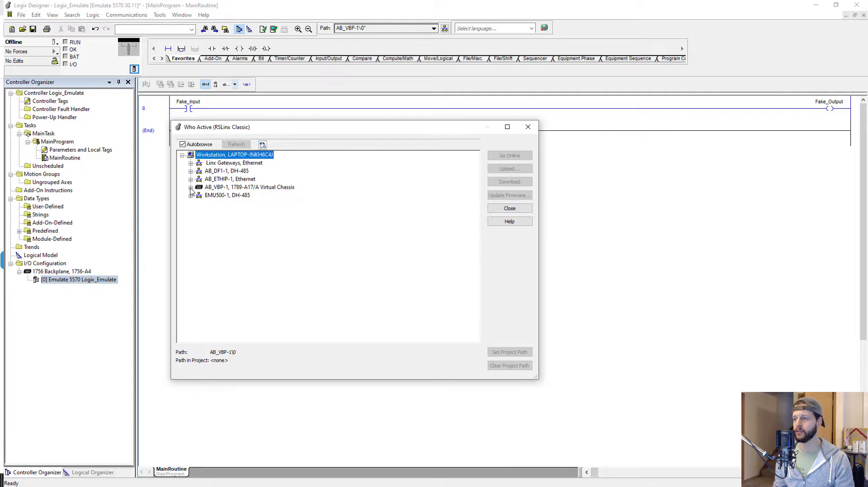
click(191, 187)
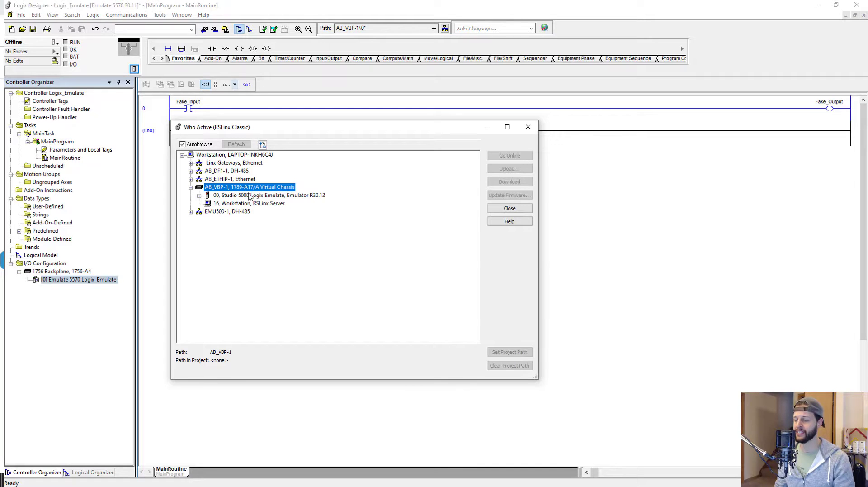
Select 00, Studio 5000 Logix Emulate, as the target controller in Who Active.
click(224, 196)
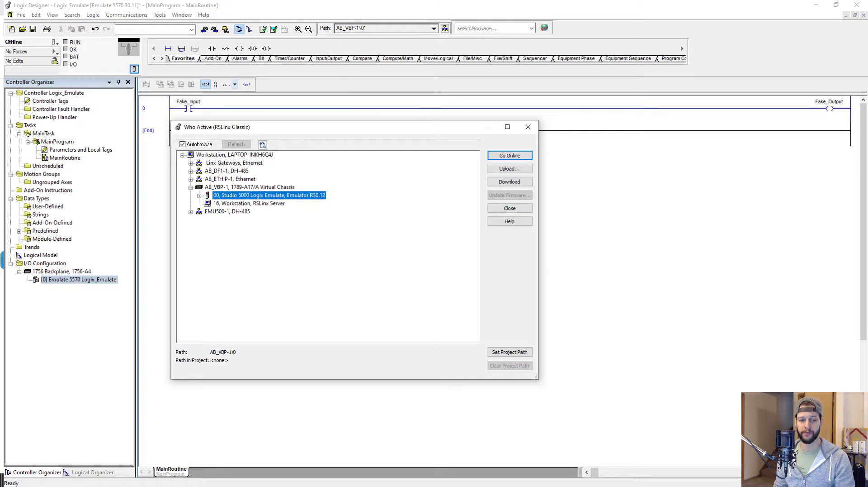
drag(331, 115, 734, 133)
mouse_move(633, 203)
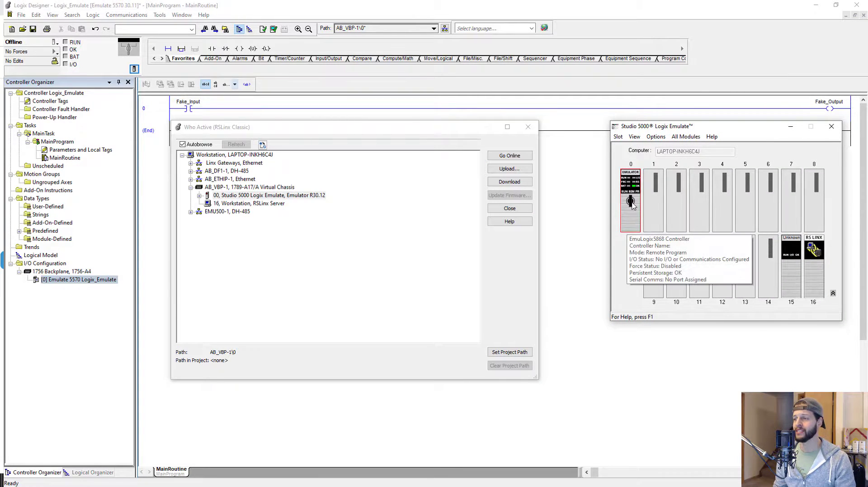
click(218, 198)
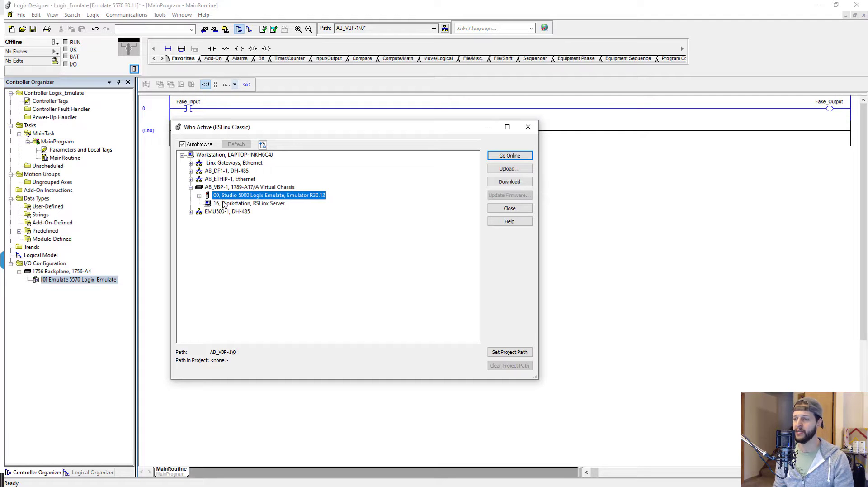
click(224, 204)
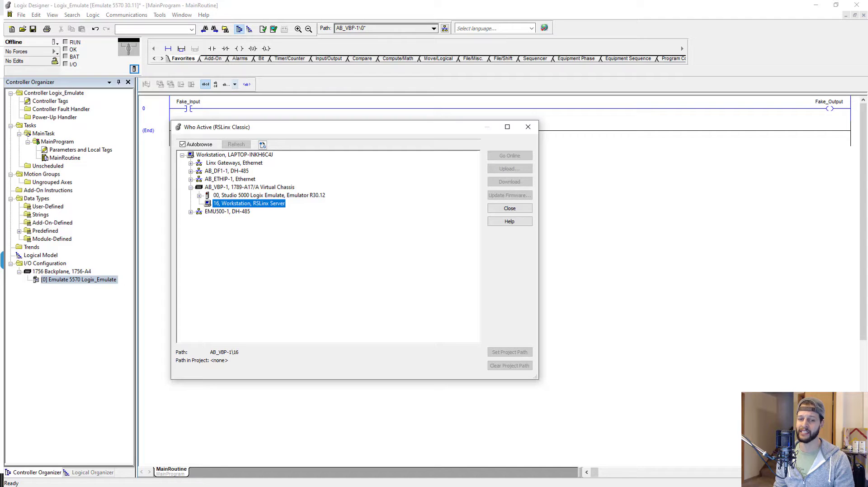
key(alt+Tab)
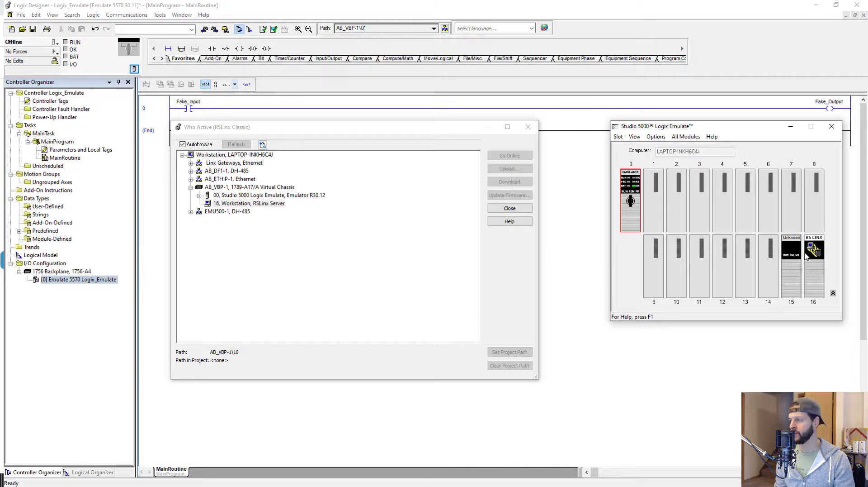
click(383, 229)
click(258, 196)
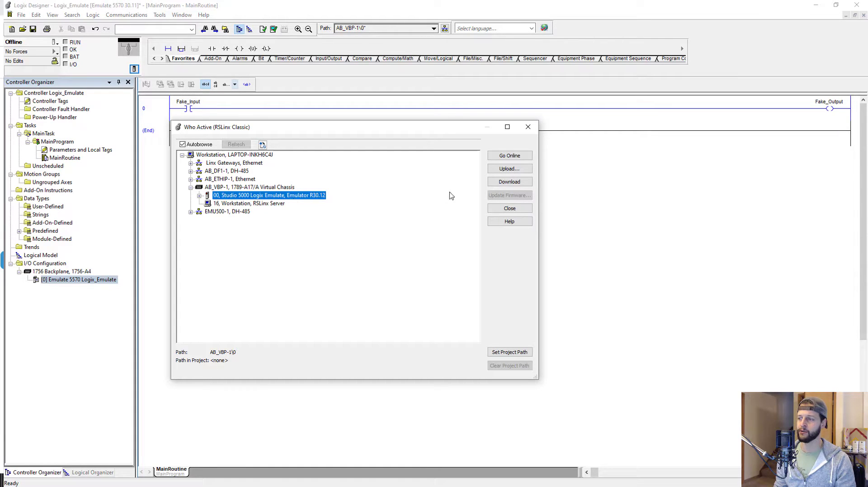
Download the Logix_Emulate project to the selected emulator and confirm the download.
click(494, 184)
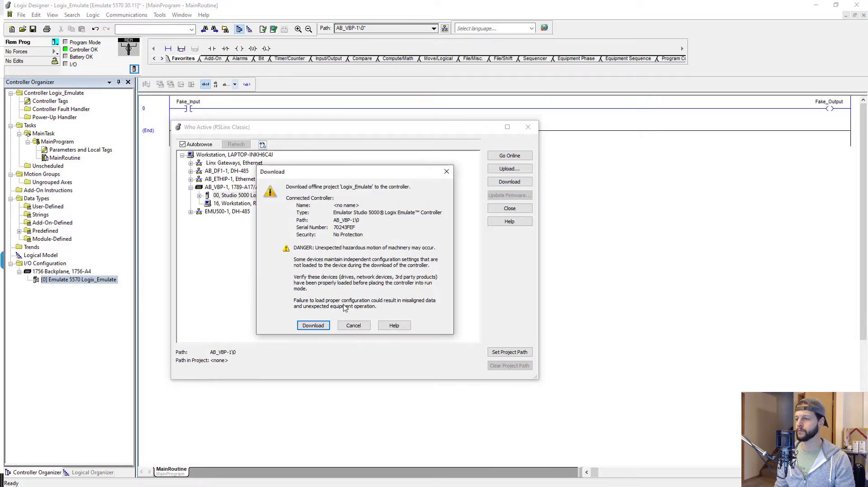
click(314, 325)
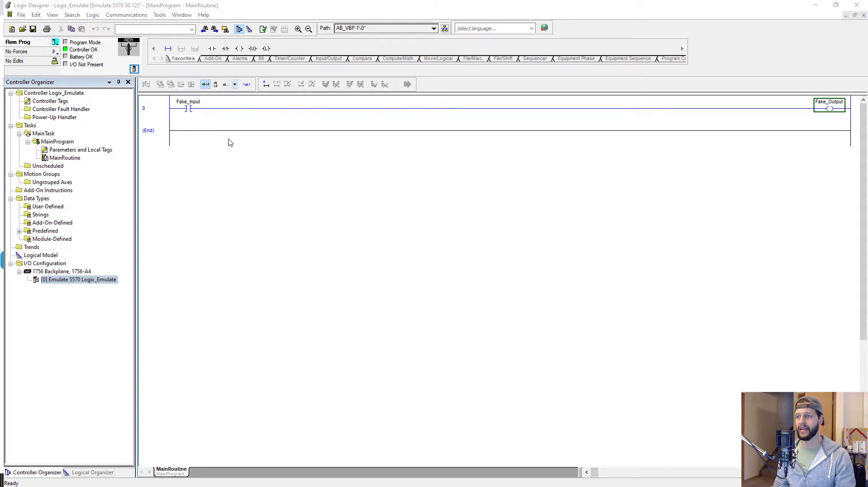
Switch the emulated controller to Remote Run mode.
click(56, 42)
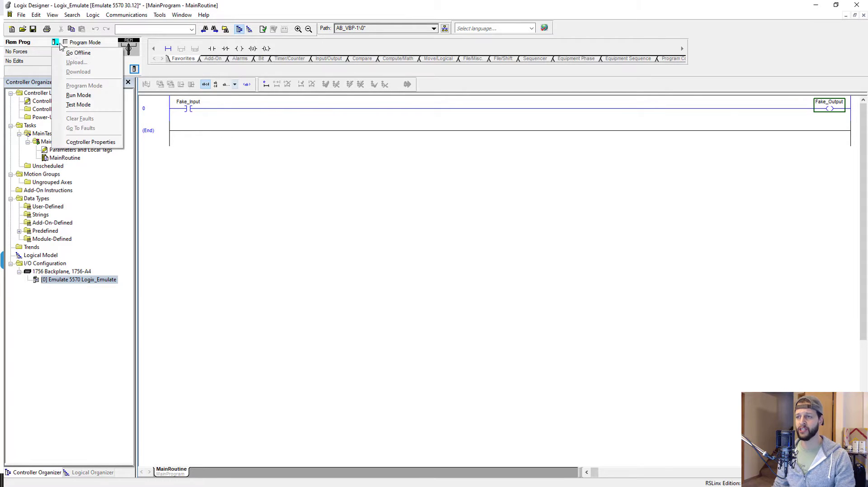
click(79, 95)
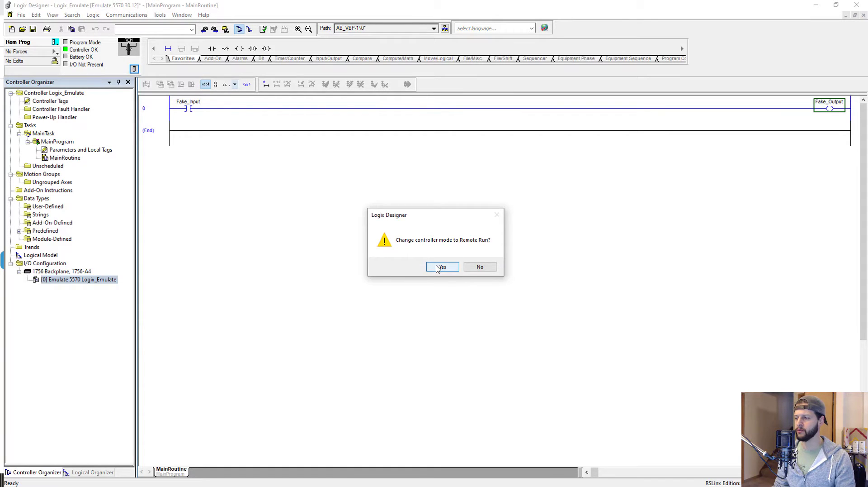
click(439, 268)
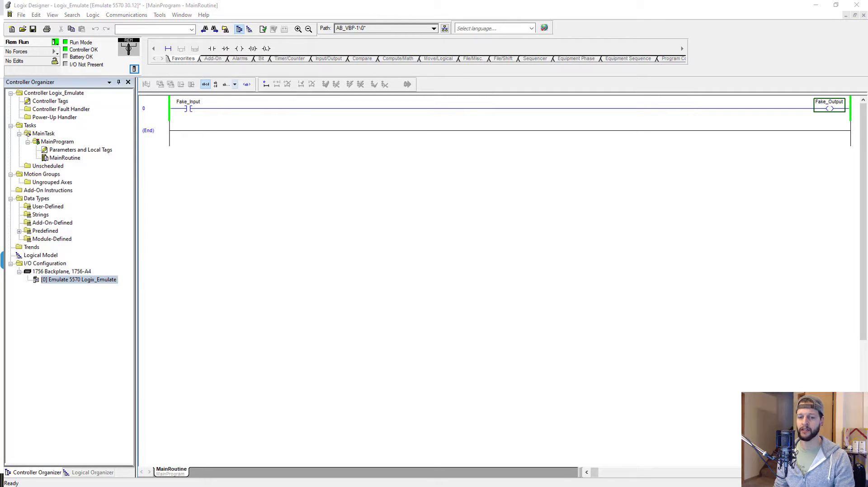
Toggle the Fake_Input bit on and then off so Fake_Output follows.
click(194, 105)
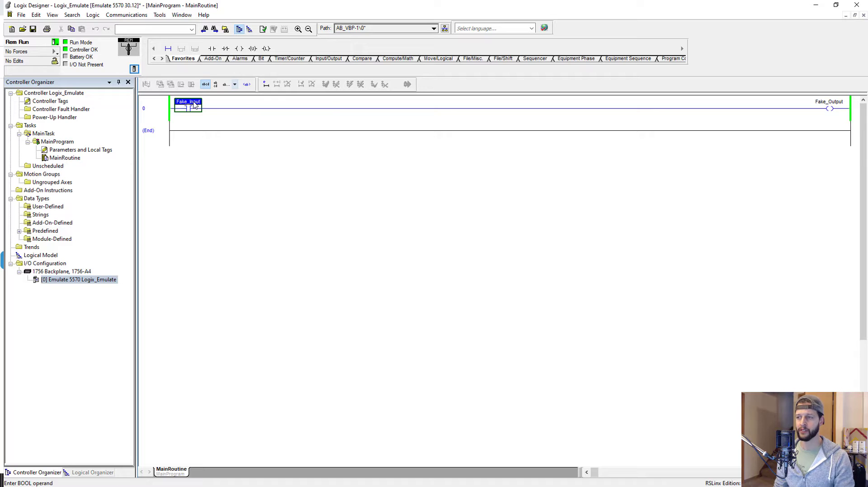
right_click(195, 105)
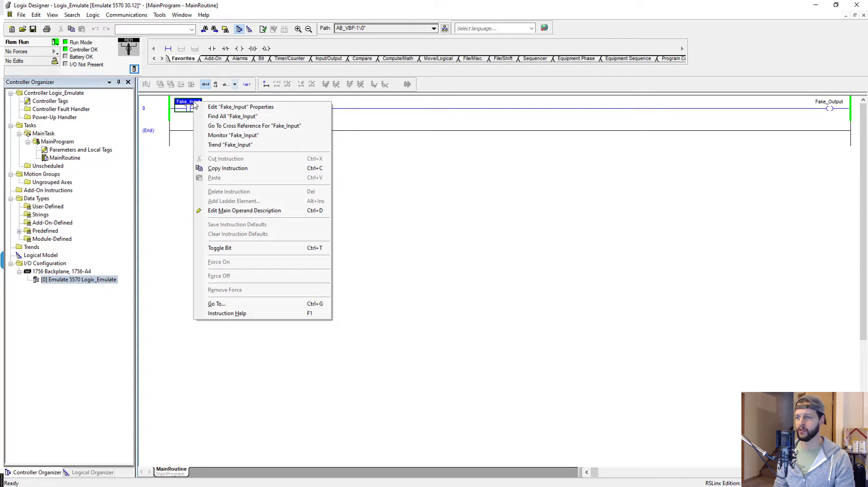
click(237, 250)
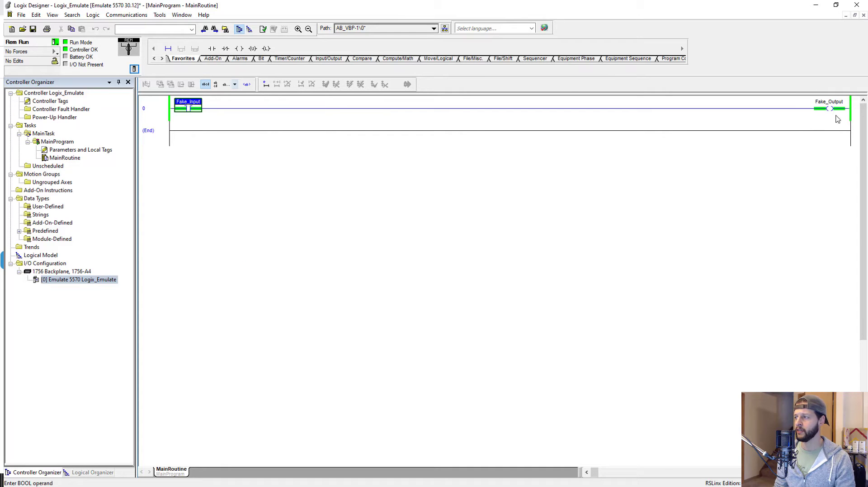
click(193, 107)
right_click(194, 106)
click(241, 250)
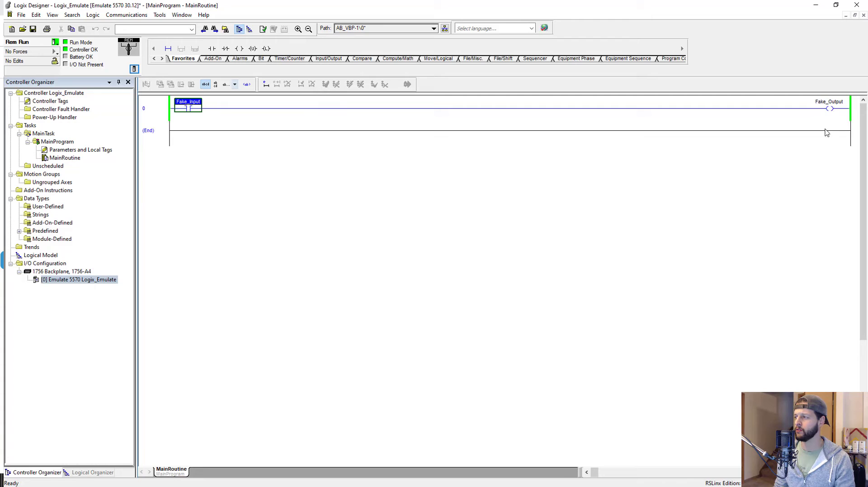